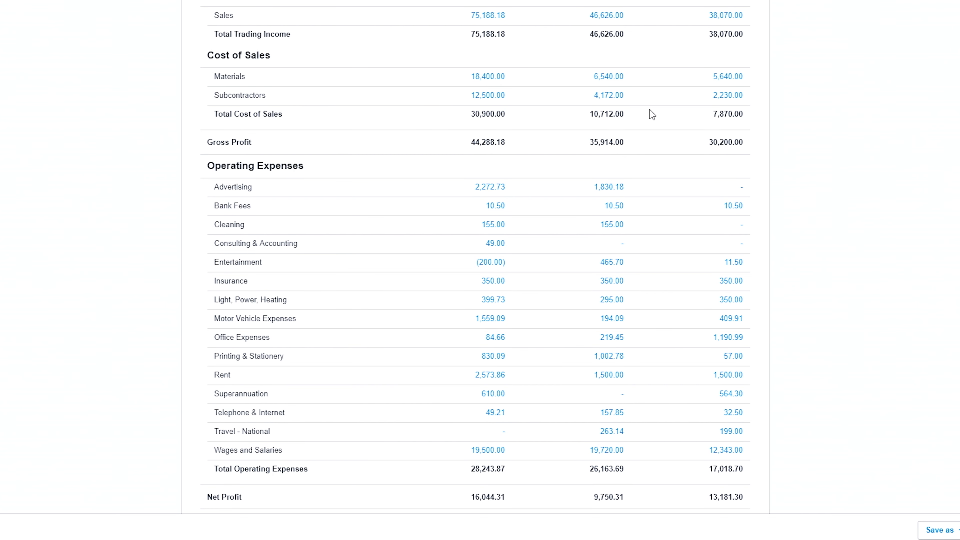
scroll(743, 174, "down", 1)
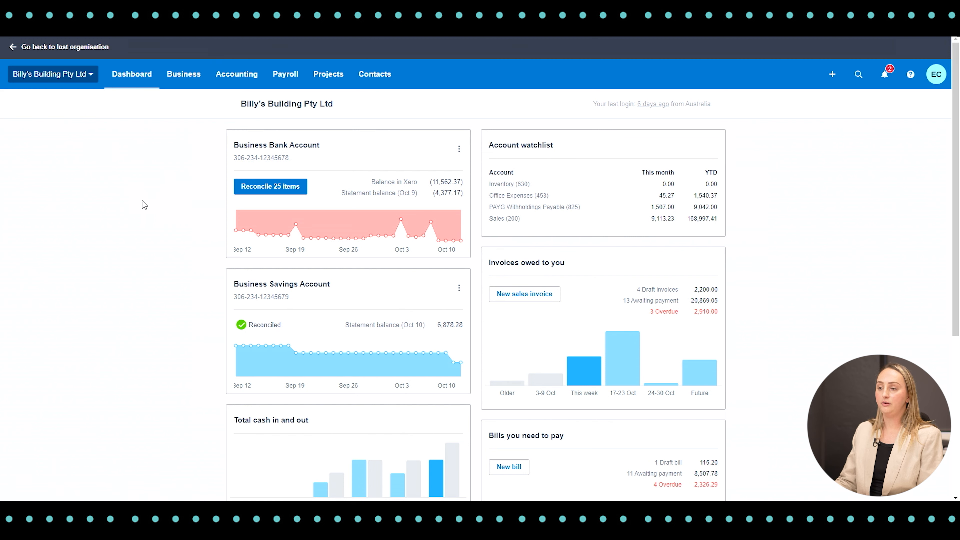
Create a new sales invoice and enter the customer's full name as the recipient.
left_click(552, 299)
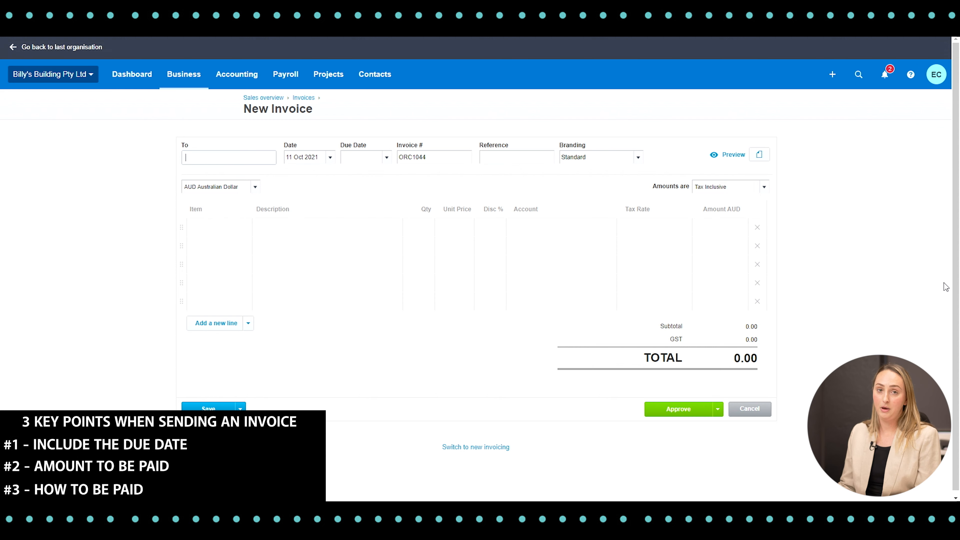
left_click(269, 161)
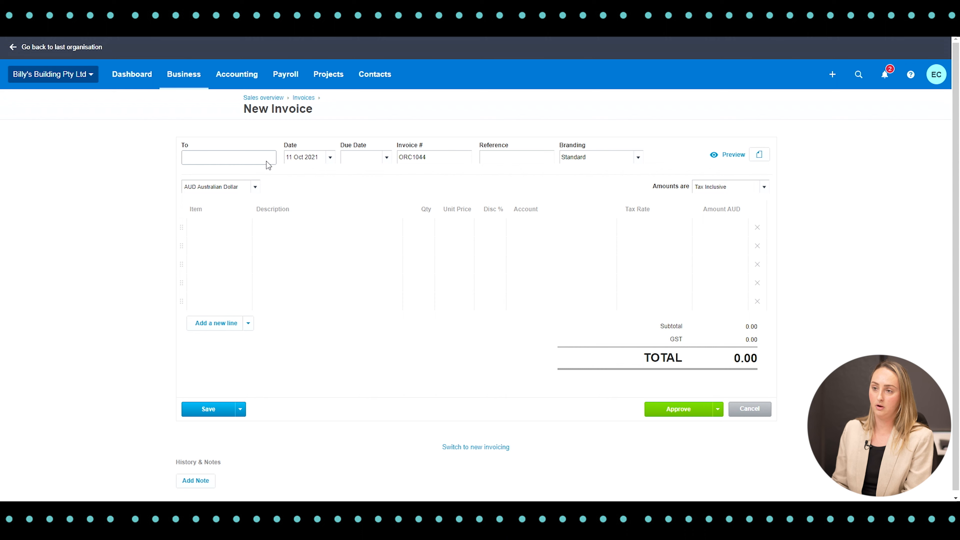
type("John Smith")
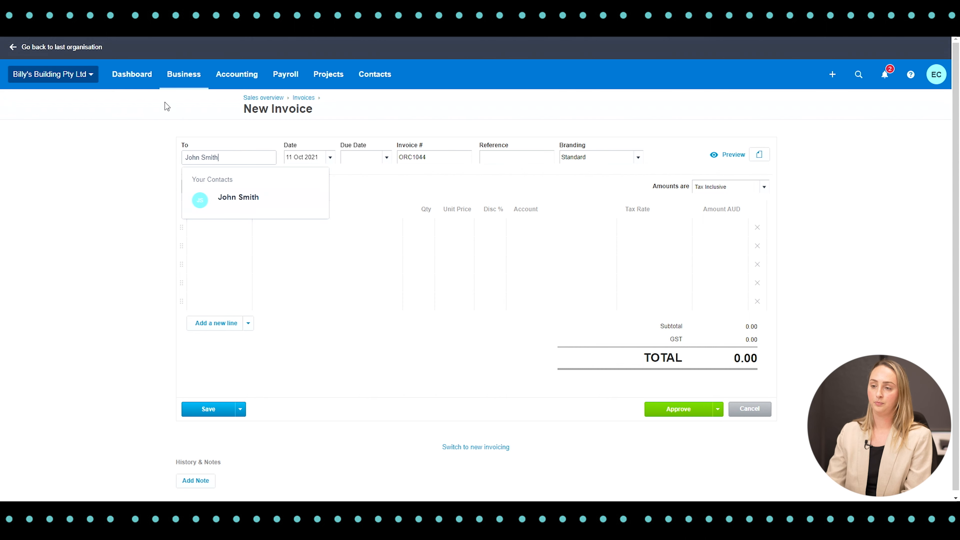
key("Tab")
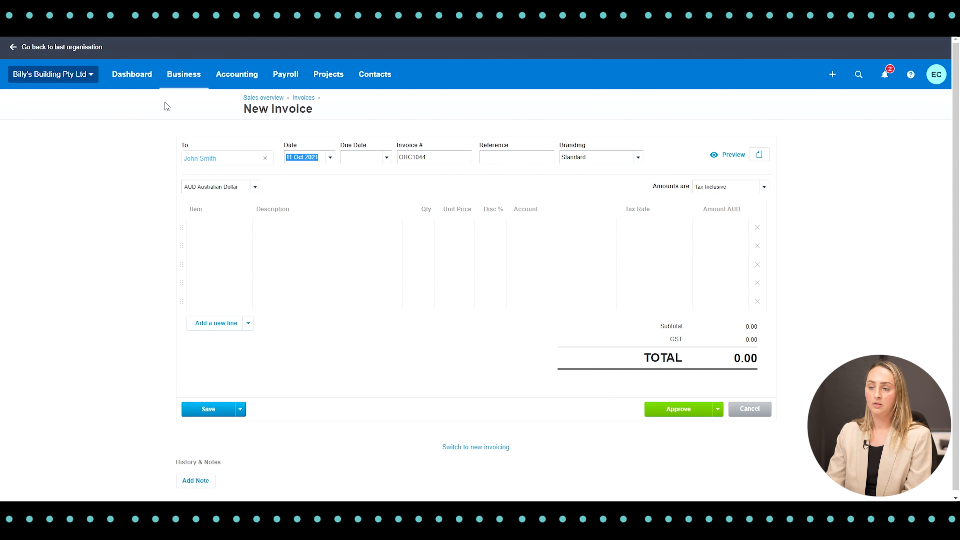
Set the invoice's due date to seven days ahead, 18 Oct 2021, and its reference to Kitchen Renovation.
key("Tab")
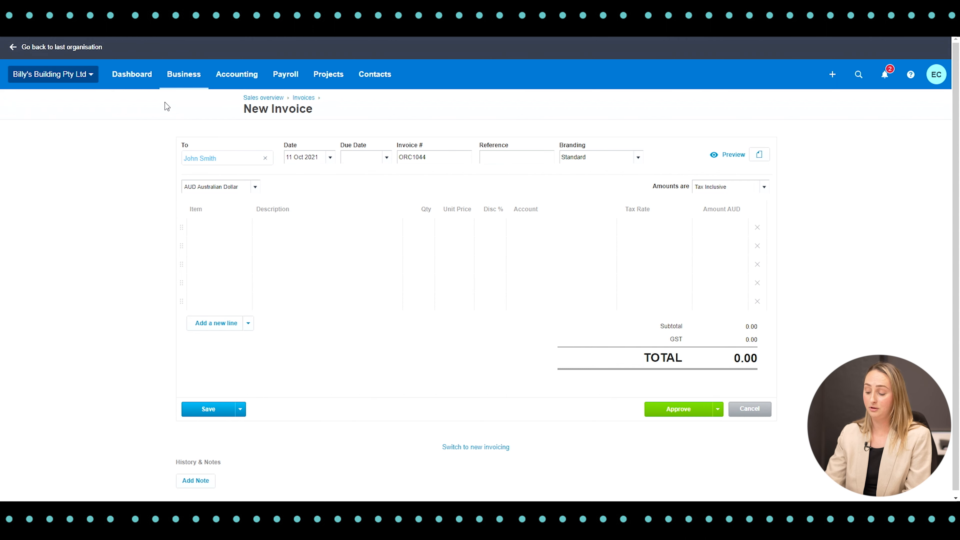
type("+7")
key("Tab")
key("Tab")
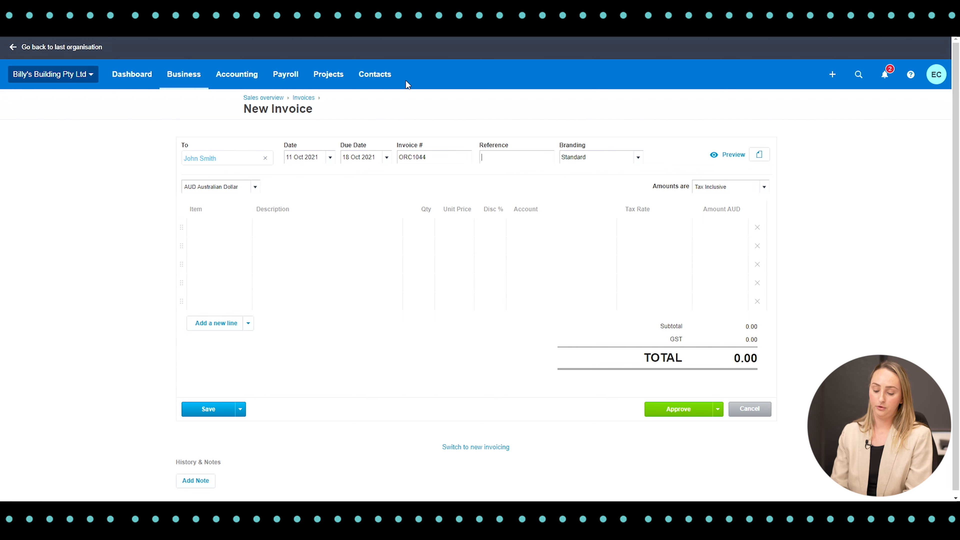
type("Kitchen Renovation")
key("Tab")
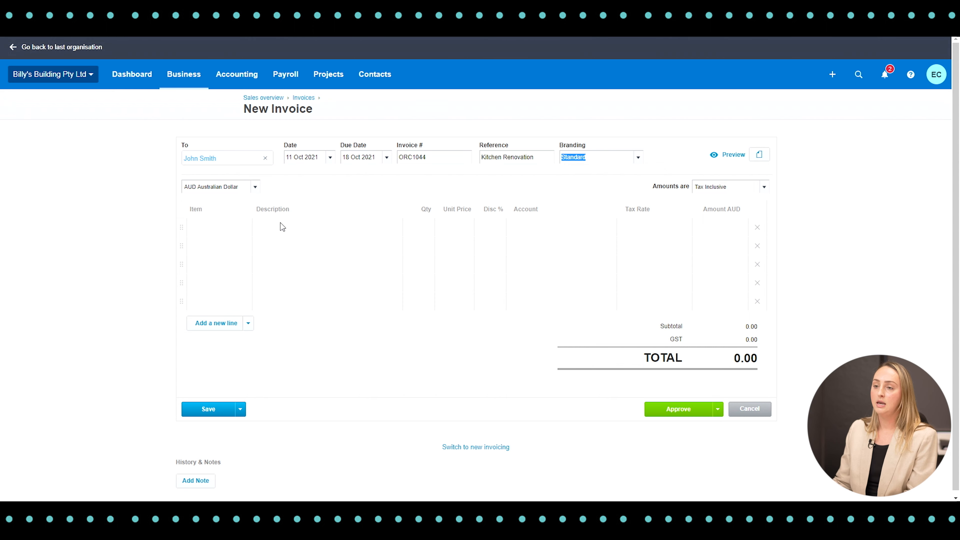
Add a Kitchen Renovation line with quantity 1 and a unit price of 15000, and approve the invoice.
left_click(276, 232)
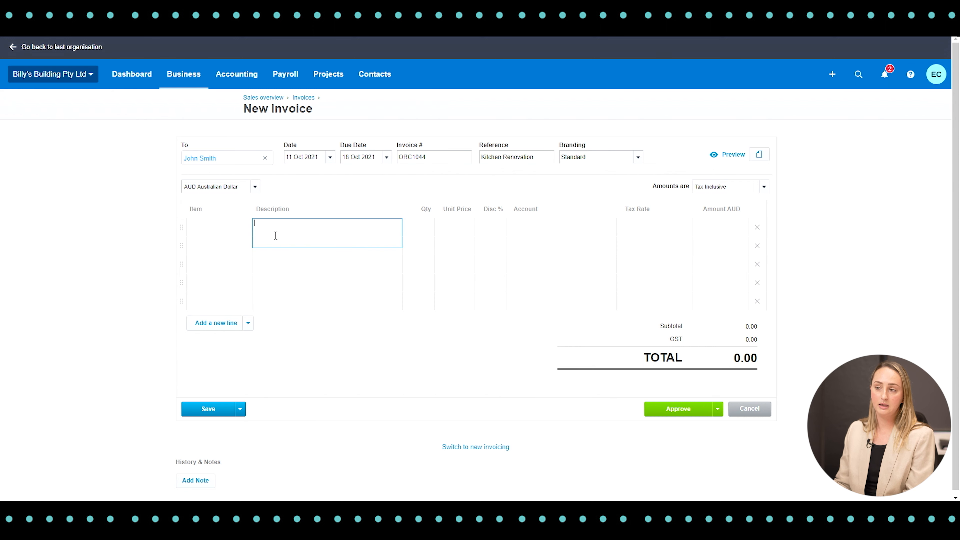
type("Kit")
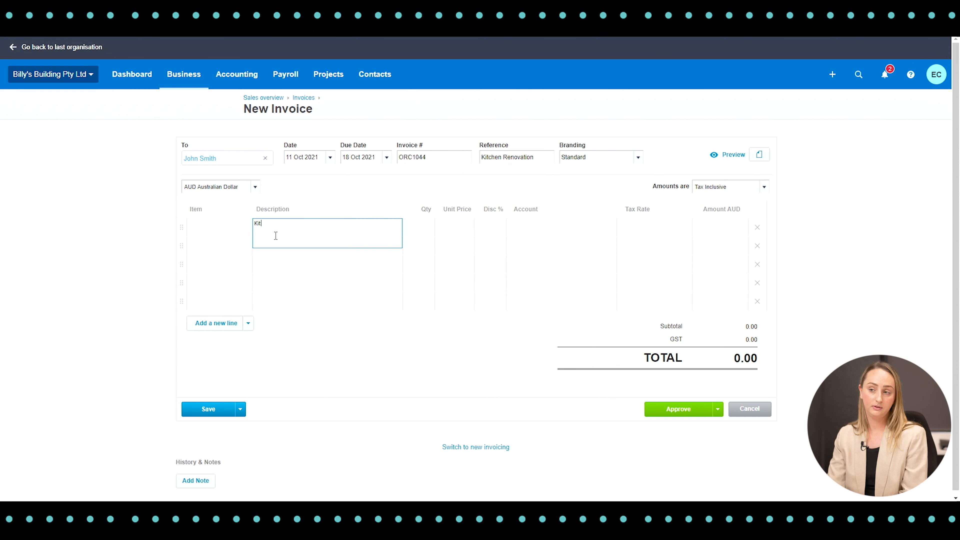
type("chen Renovation")
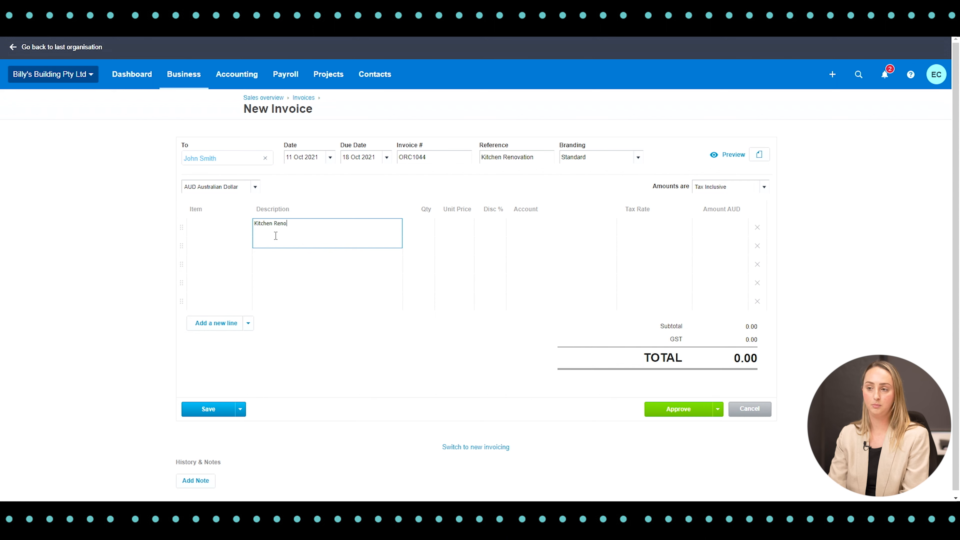
key("Tab")
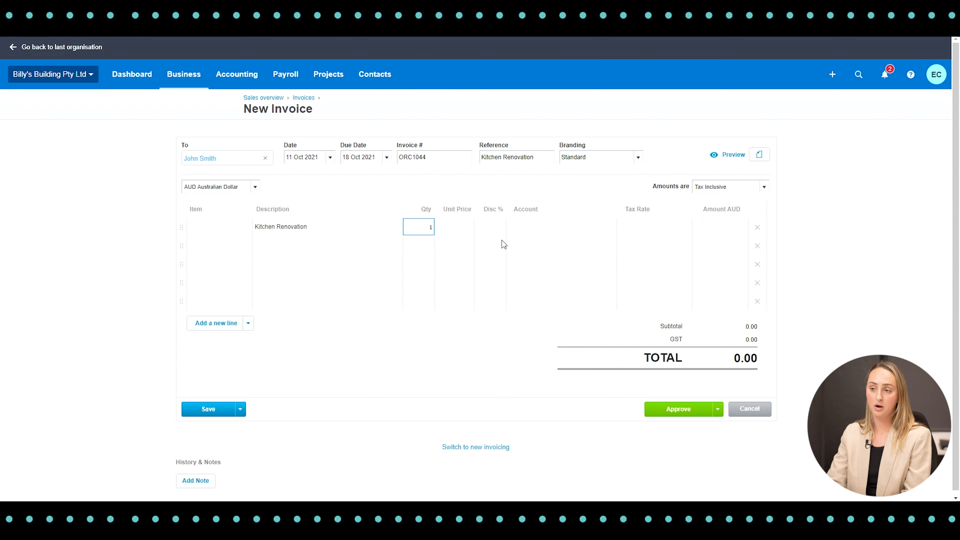
key("Tab")
type("15000")
key("Tab")
key("Tab")
key("Tab")
key("Tab")
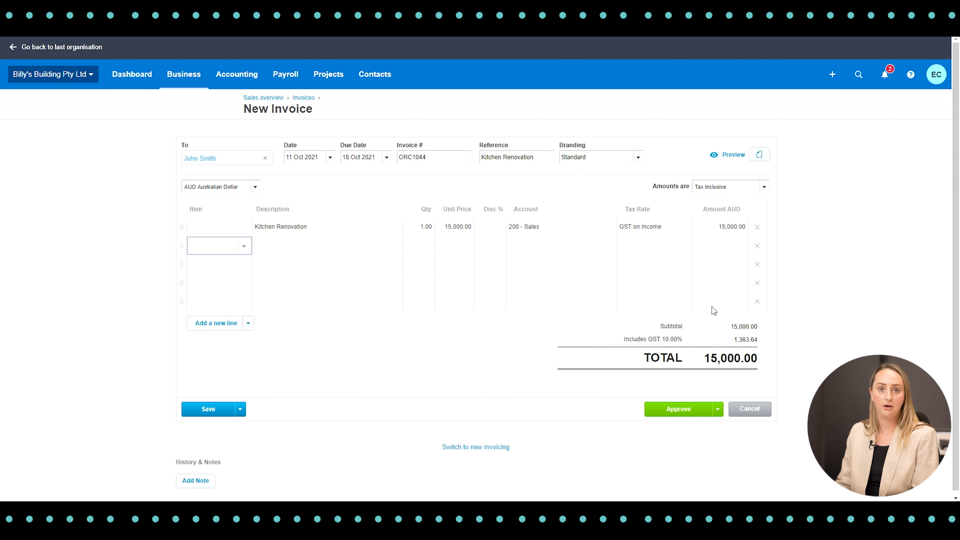
scroll(552, 341, "down", 1)
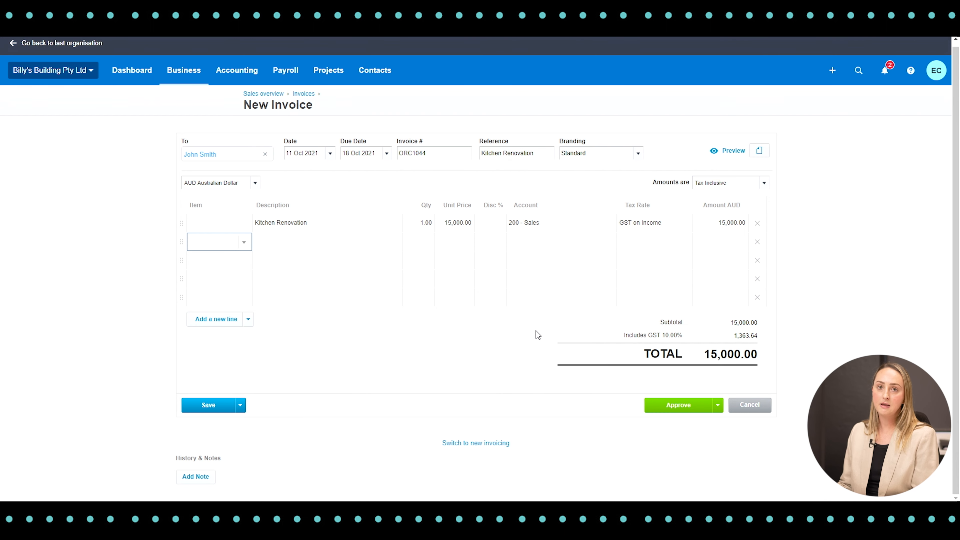
left_click(676, 407)
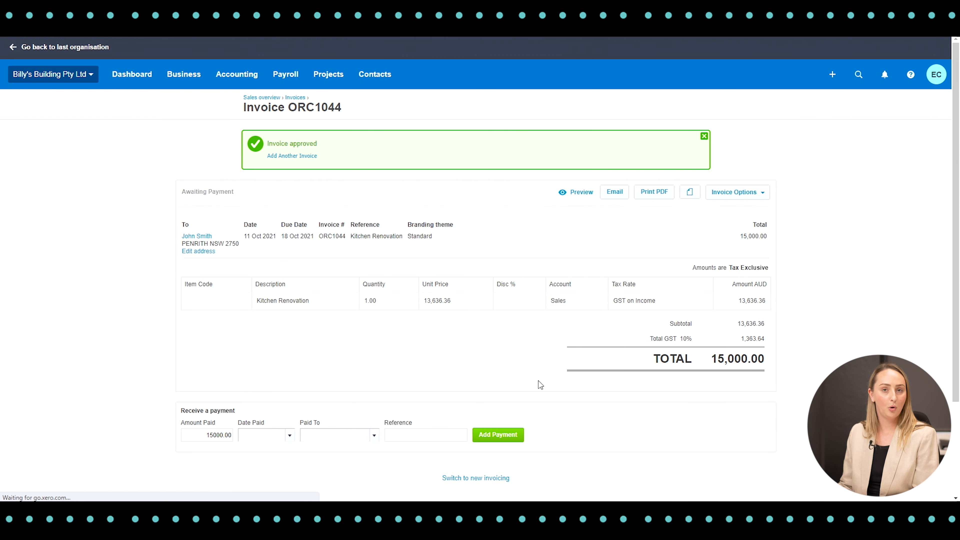
Preview the approved invoice in its mobile and desktop layouts, checking the due date, amount due and payment details.
scroll(539, 380, "down", 3)
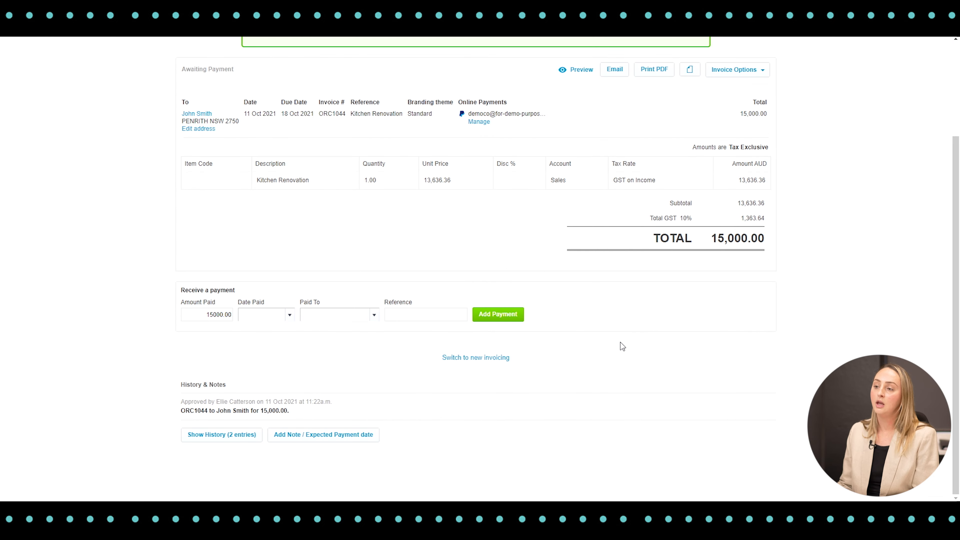
scroll(448, 291, "up", 1)
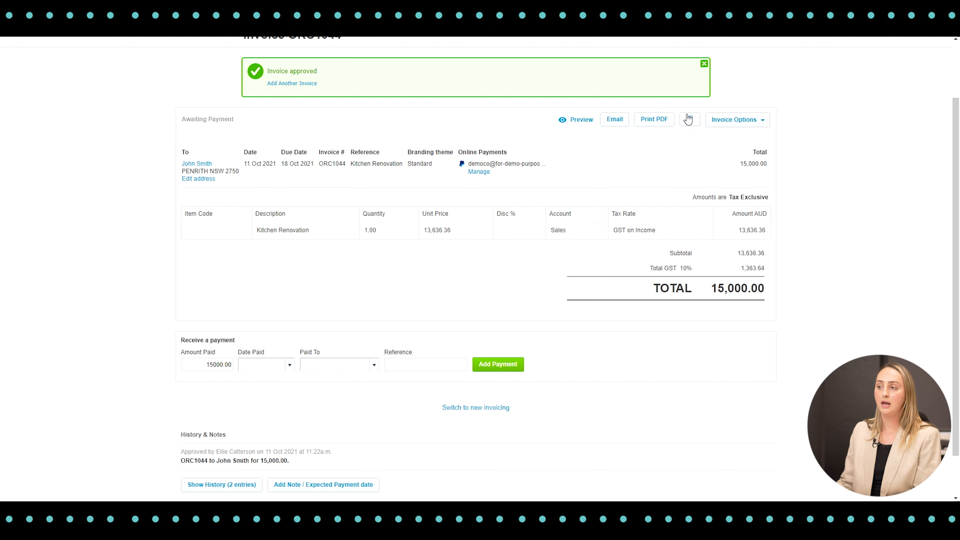
scroll(564, 217, "up", 2)
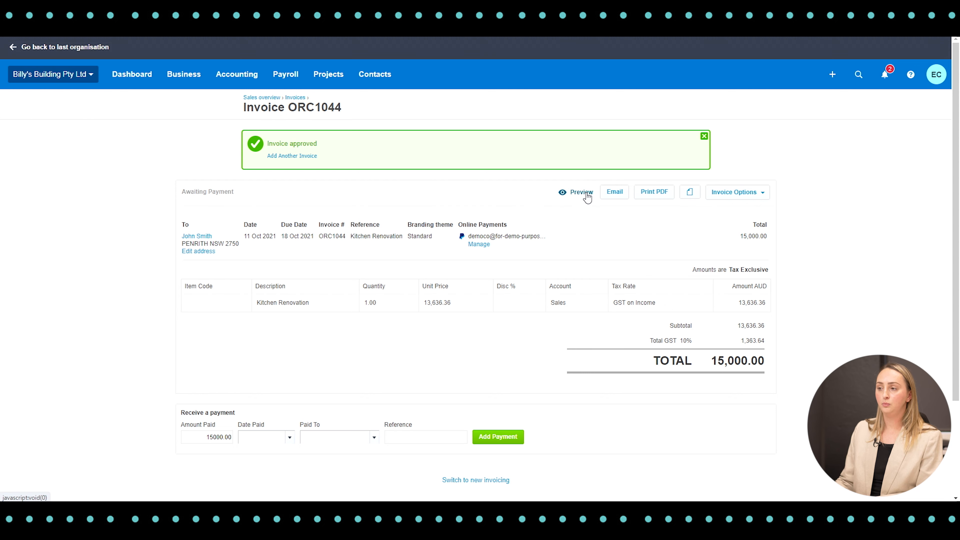
left_click(585, 193)
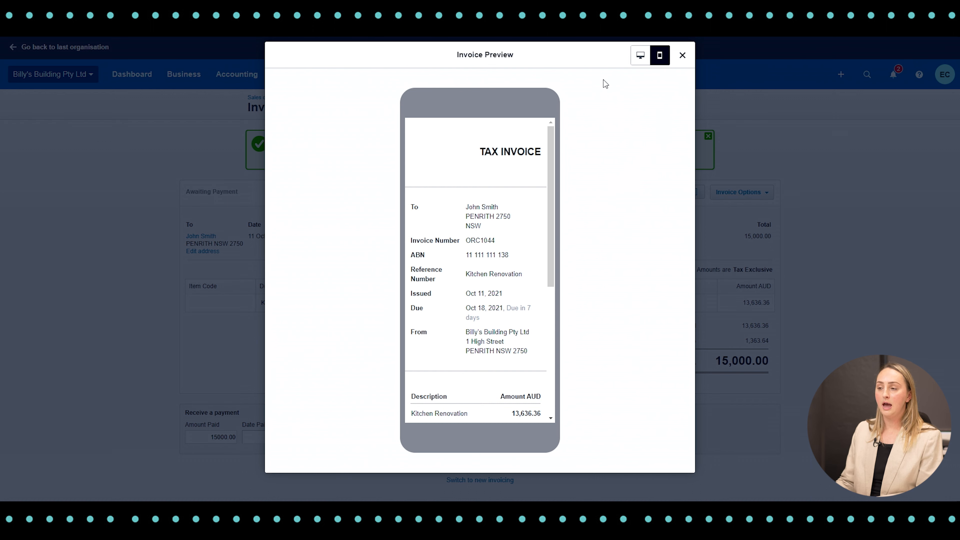
left_click_drag(552, 131, 559, 263)
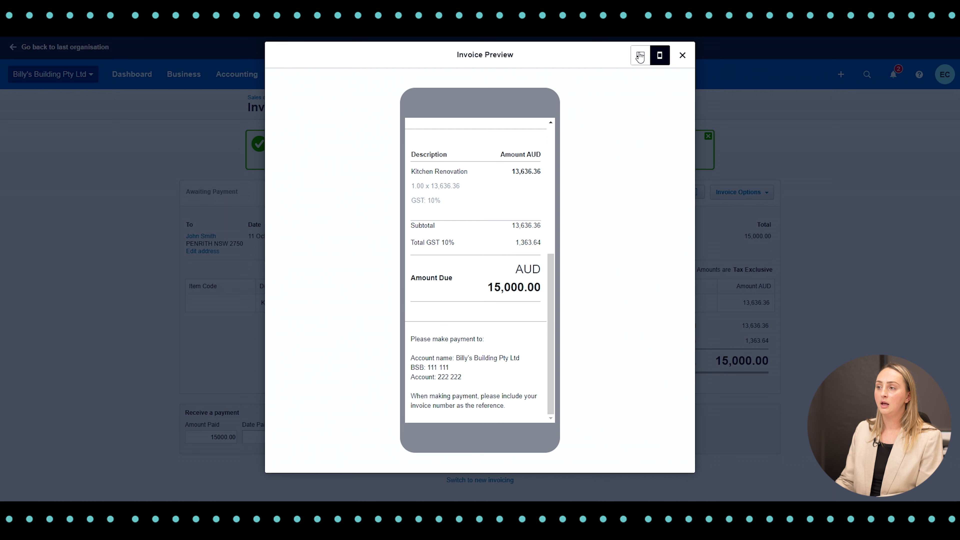
left_click(640, 55)
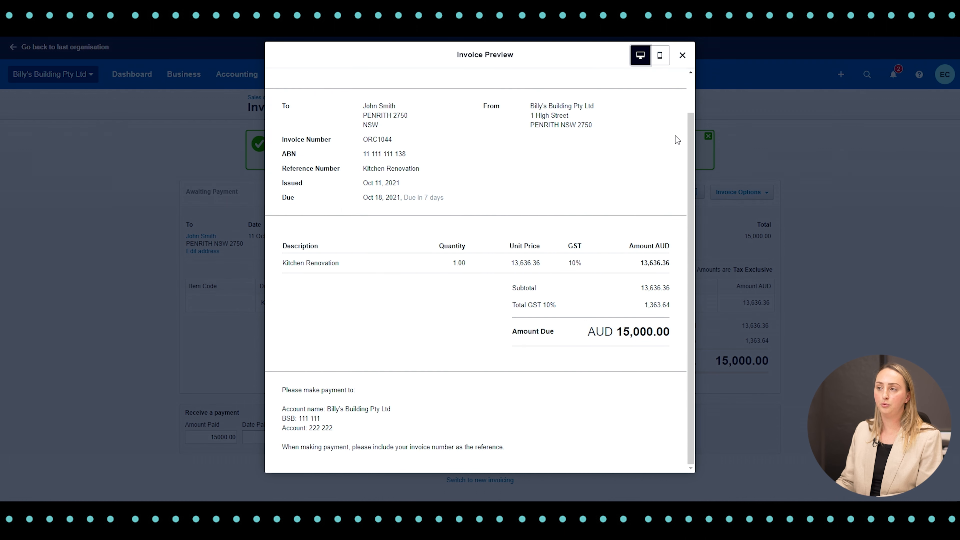
mouse_move(689, 126)
left_mouse_down()
mouse_move(689, 89)
mouse_move(685, 125)
left_mouse_up()
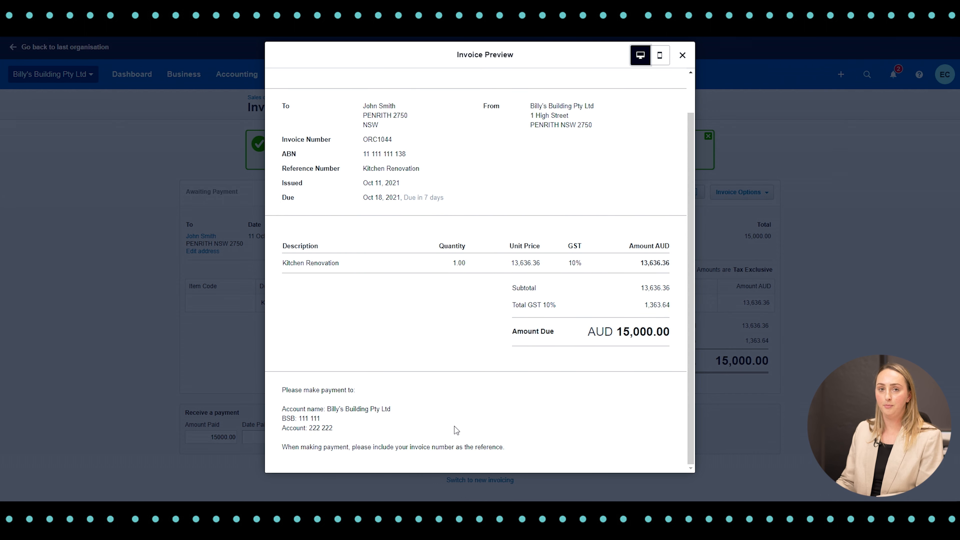
left_click(682, 55)
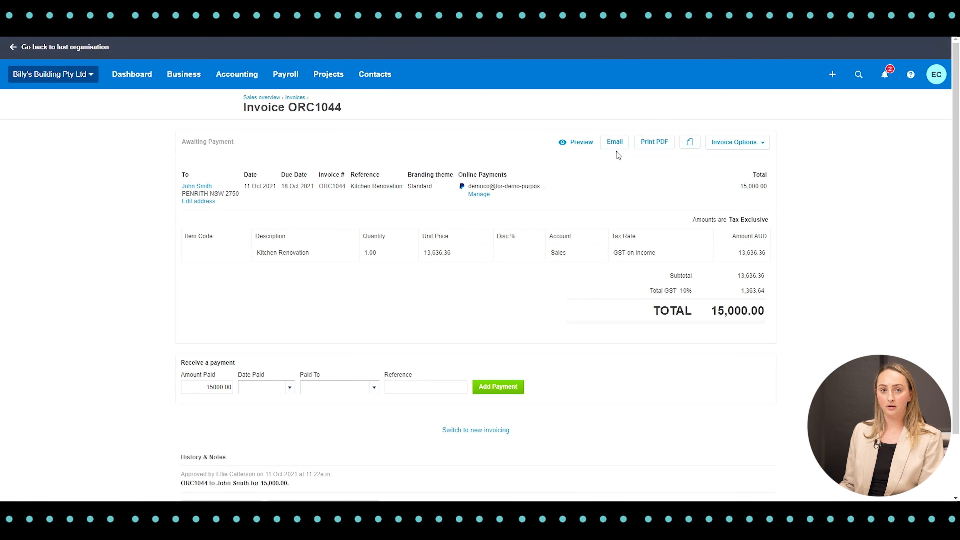
Email the approved invoice to the customer with the Sales Invoice: Basic template, marking it as sent.
left_click(611, 146)
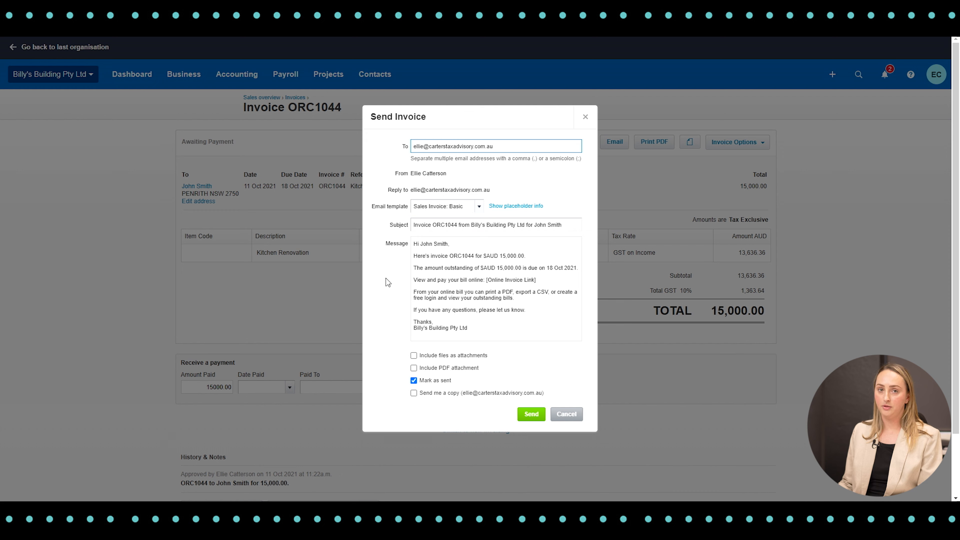
left_click(534, 416)
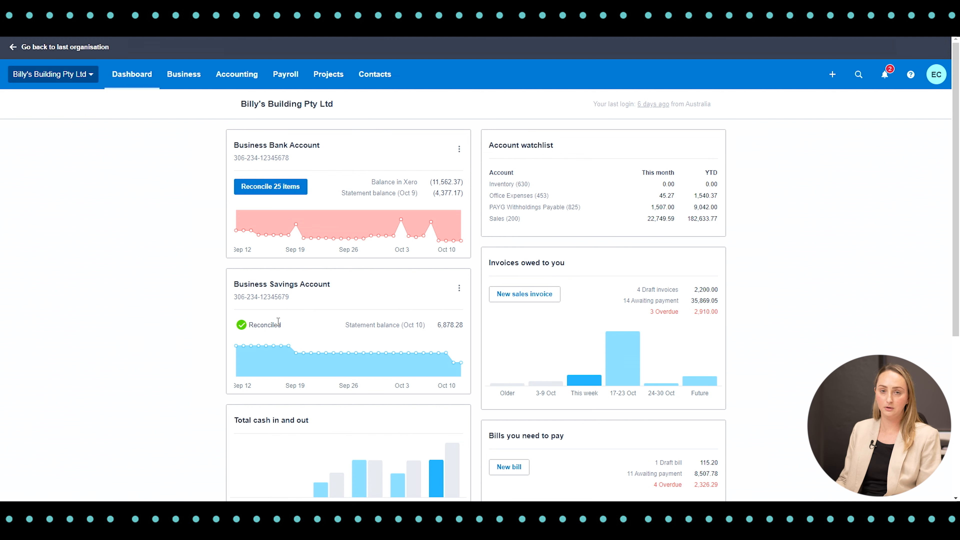
Open reconciliation for the Business Bank Account and accept the suggested match for the 2,000.00 Jakaranda Maple Systems deposit.
left_click(250, 189)
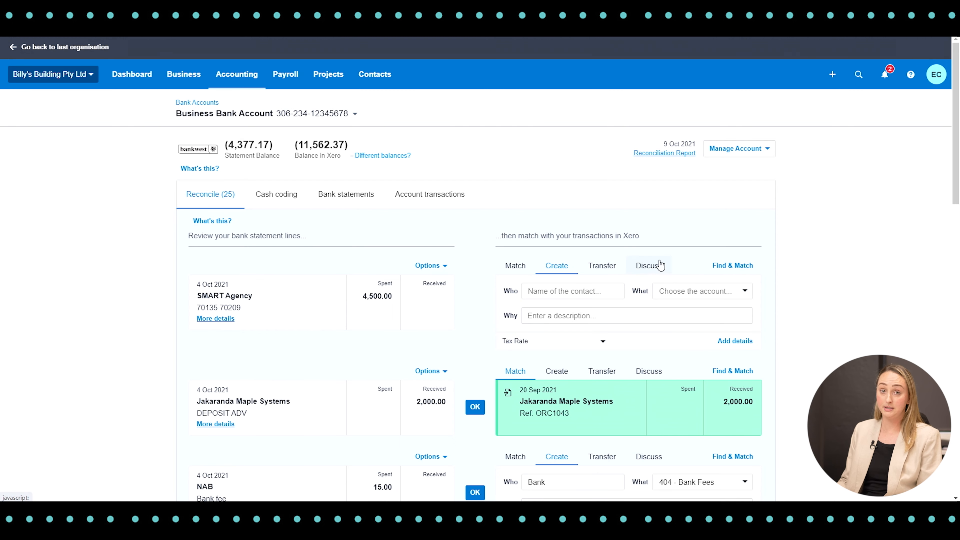
scroll(613, 264, "down", 1)
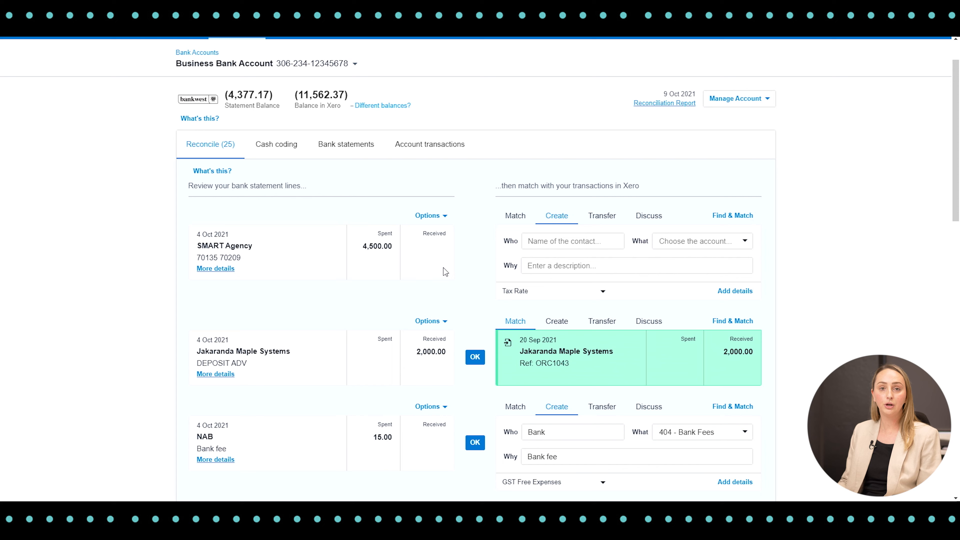
scroll(444, 264, "down", 1)
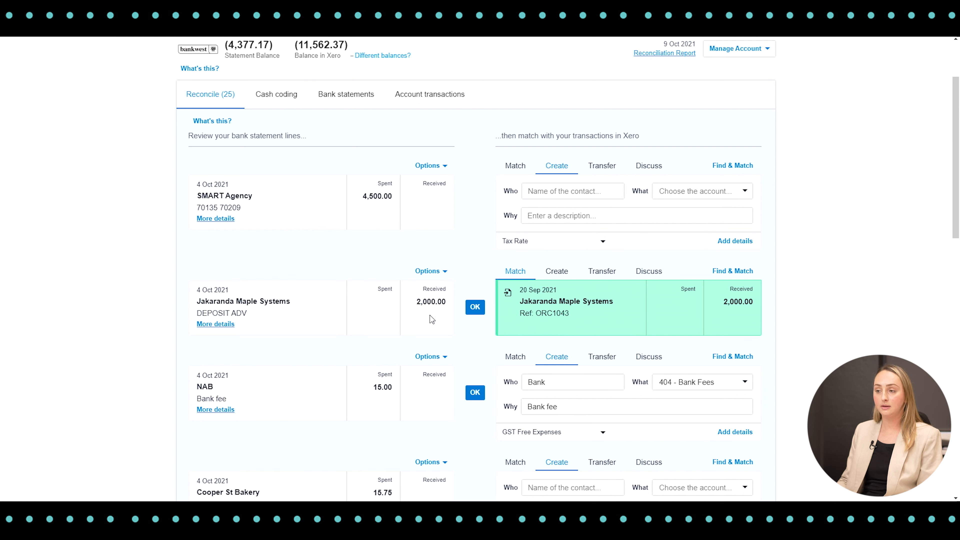
left_click(478, 308)
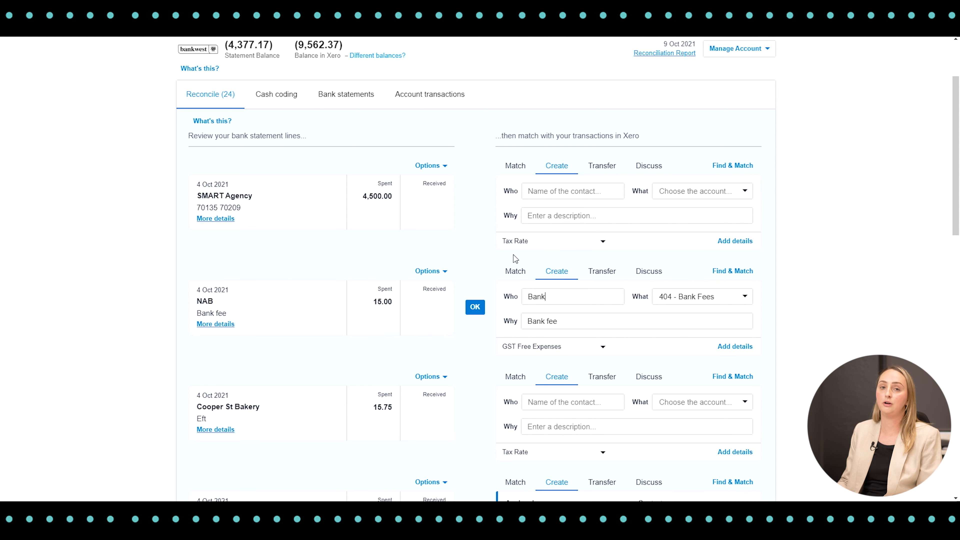
Reconcile the 15.00 NAB bank fee against 404 - Bank Fees with the suggested details.
scroll(485, 228, "down", 3)
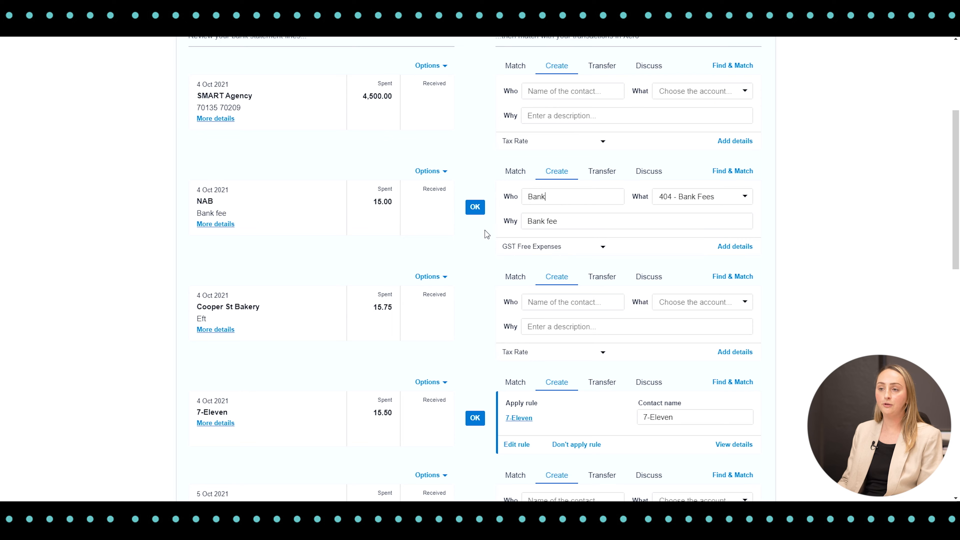
scroll(485, 230, "down", 1)
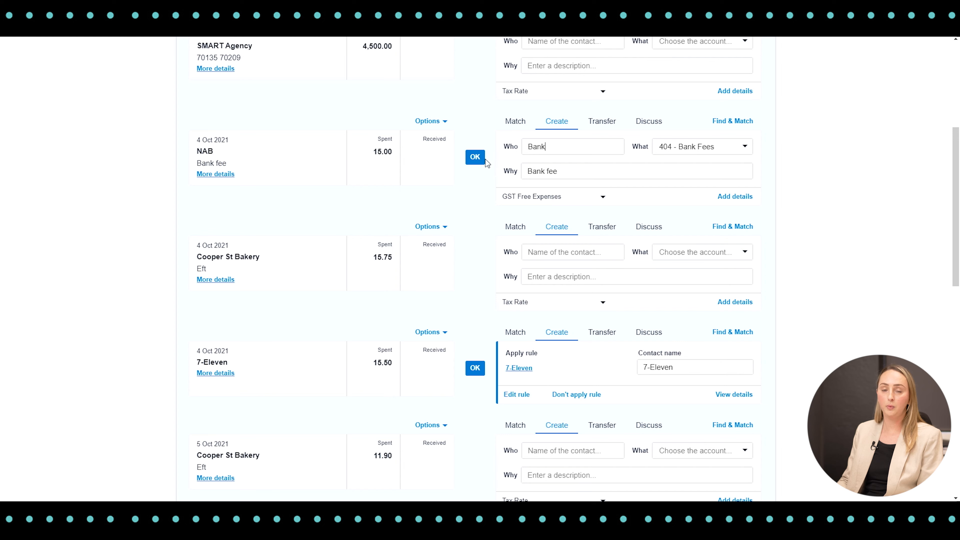
left_click(476, 157)
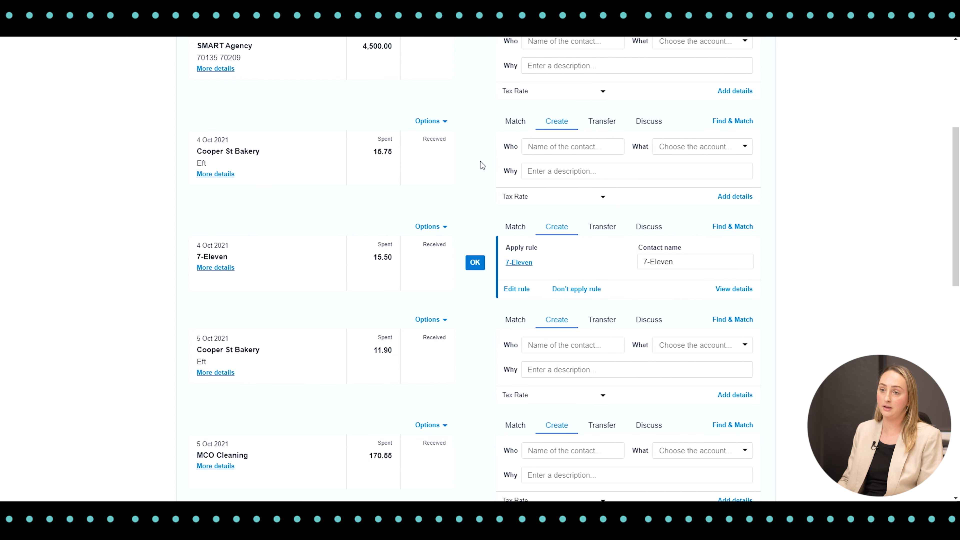
Reconcile the 170.55 MCO Cleaning payment with contact MCO Cleaning, account 408 - Cleaning and description "Office clean".
scroll(481, 166, "down", 5)
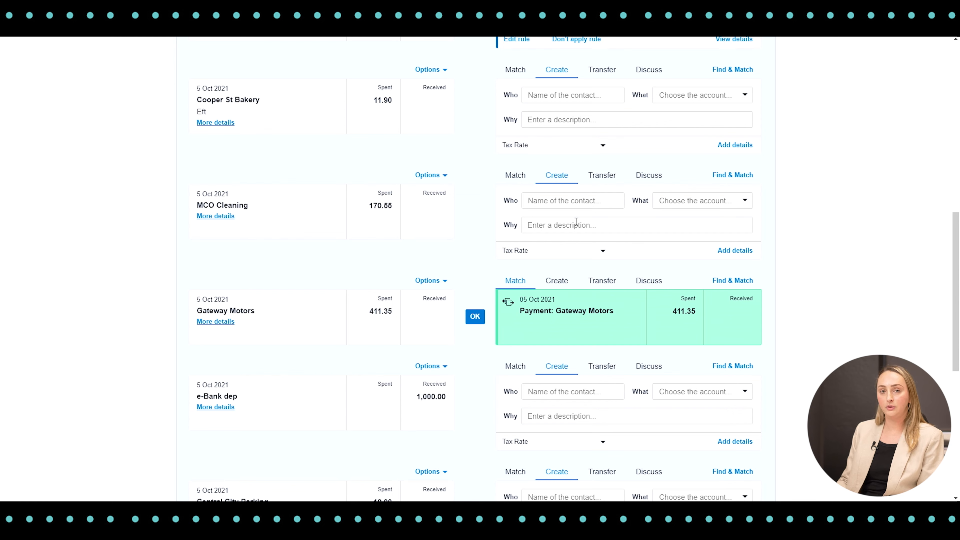
left_click(544, 199)
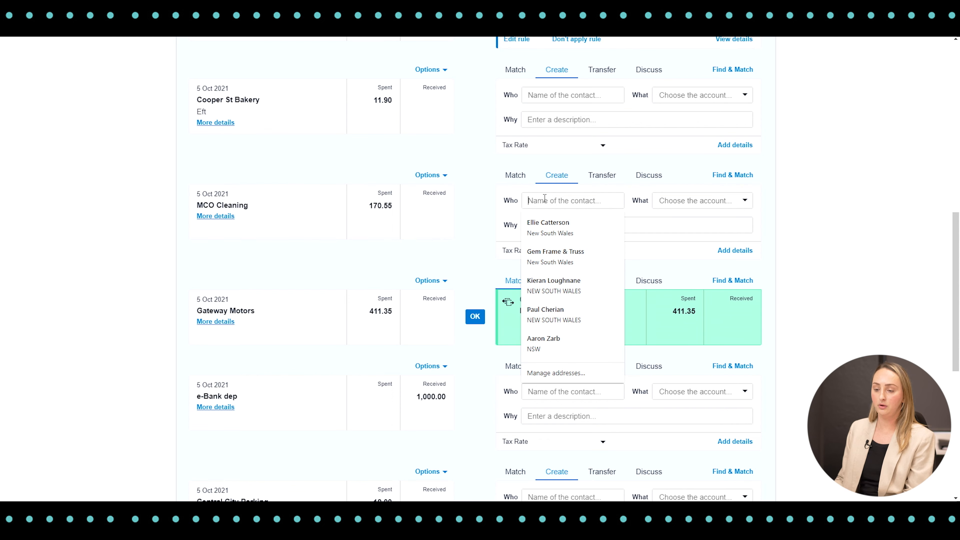
type("MCO Cleaning")
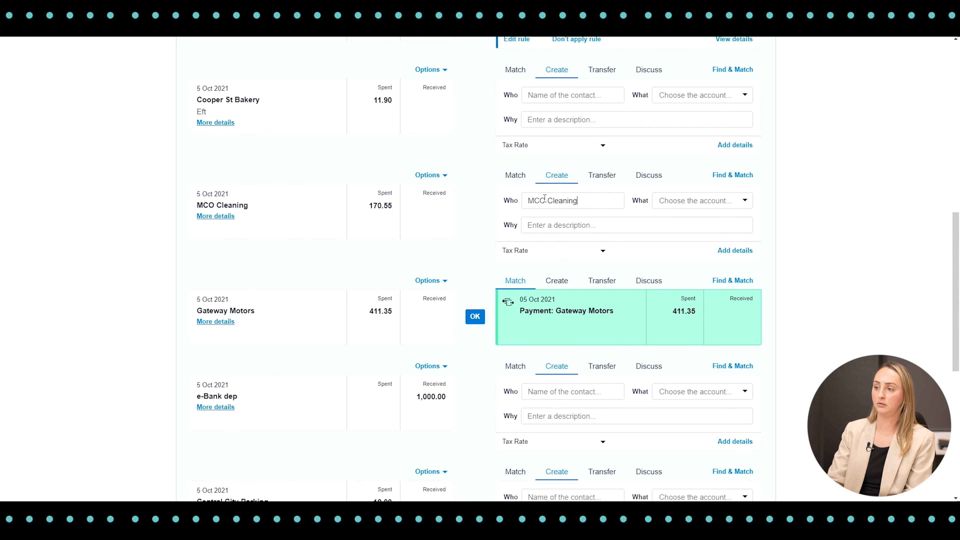
type("Clean")
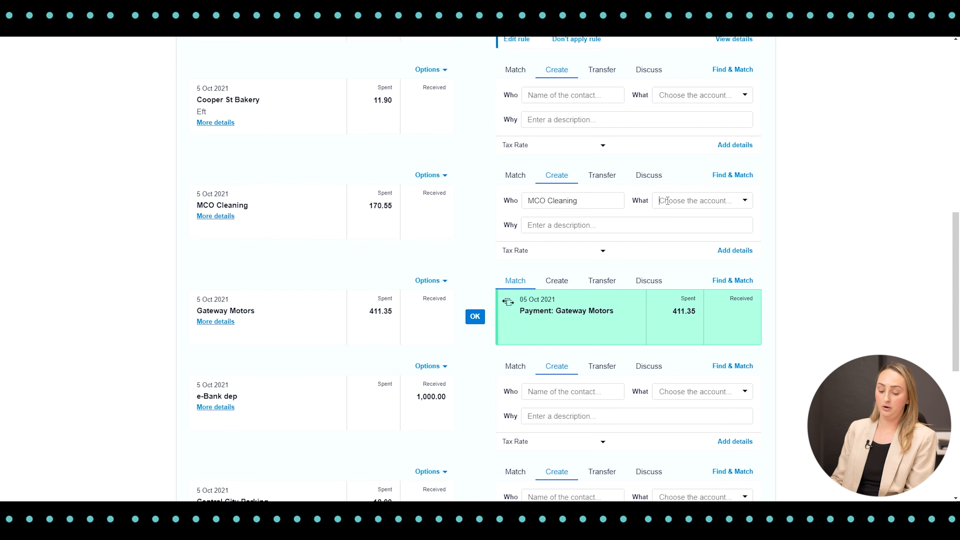
type("clea")
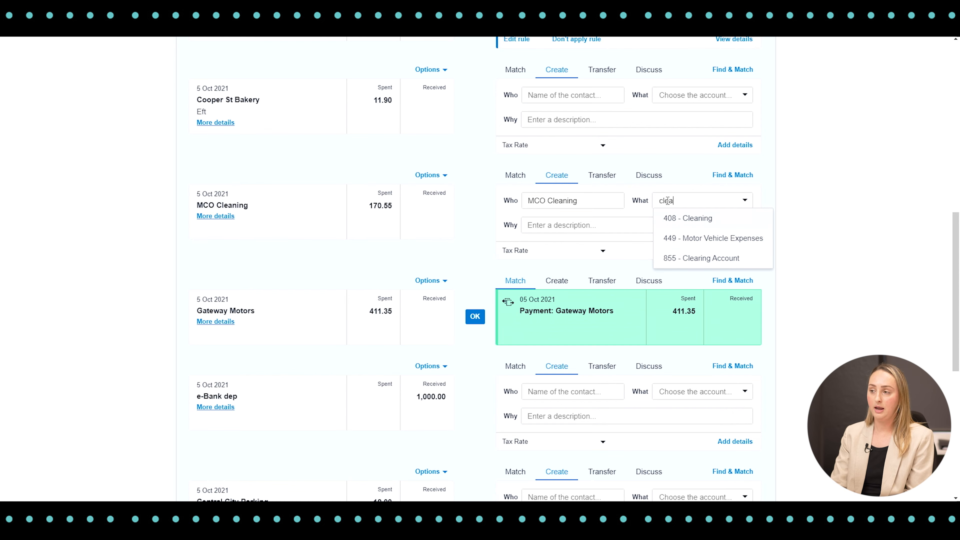
type("n")
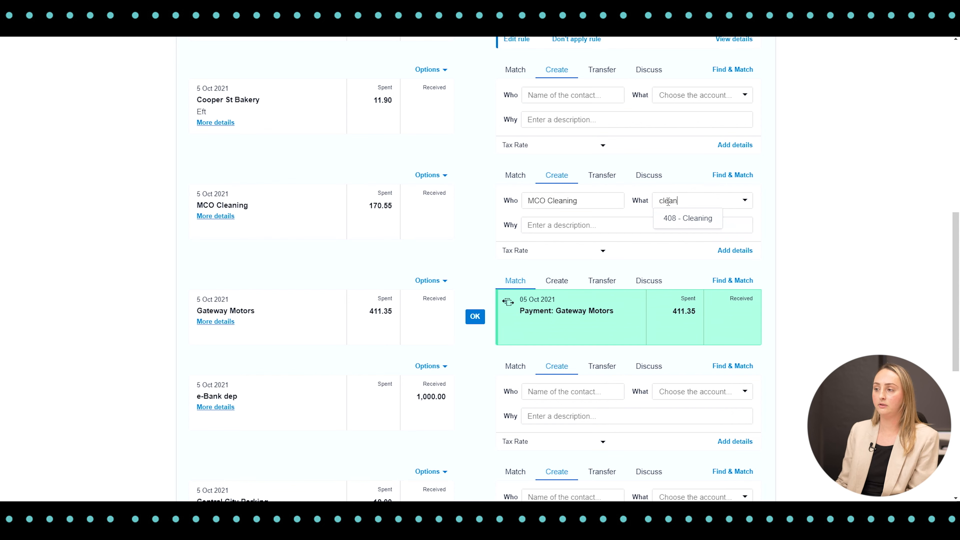
left_click(689, 222)
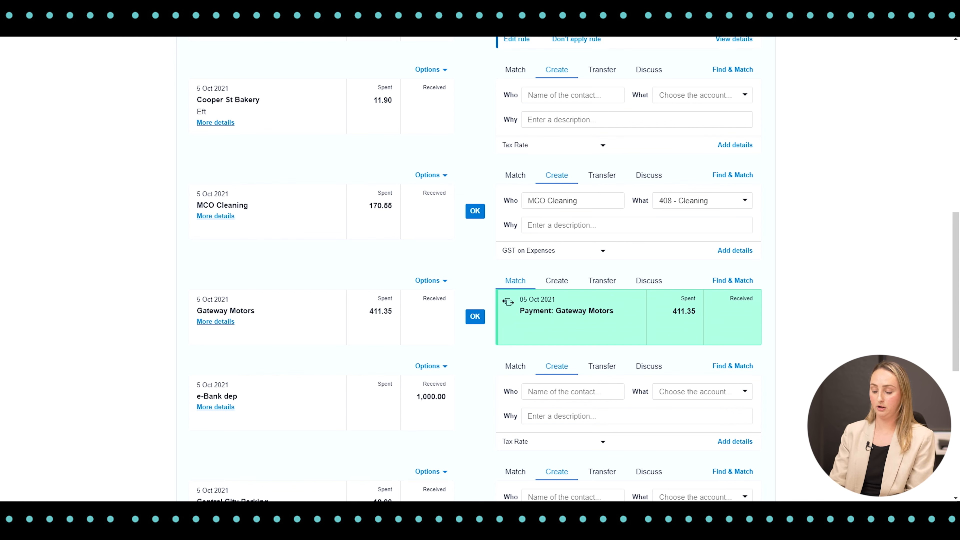
type("Office clean")
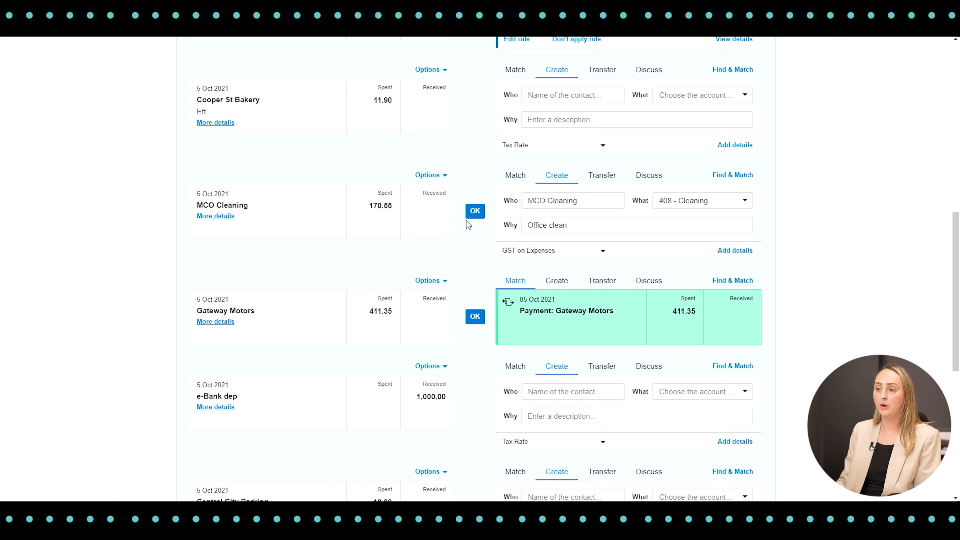
left_click(475, 211)
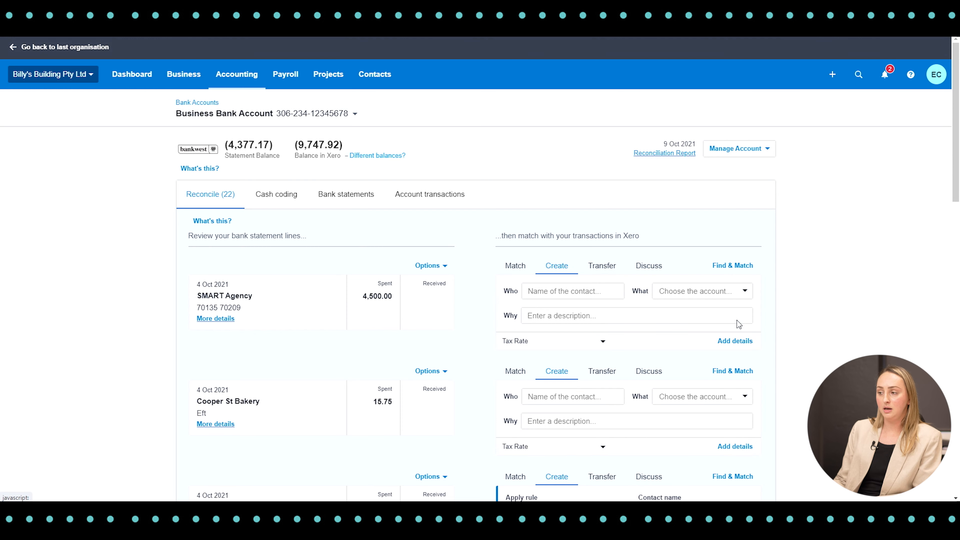
Add details to the 4,500.00 SMART Agency payment and attach the Smart Agency Invoice file from the computer.
left_click(725, 342)
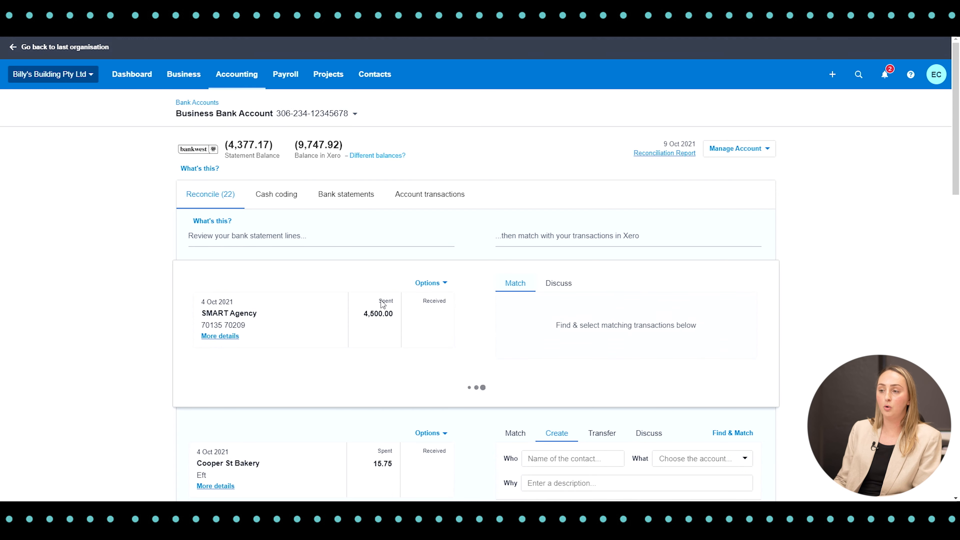
scroll(664, 415, "down", 3)
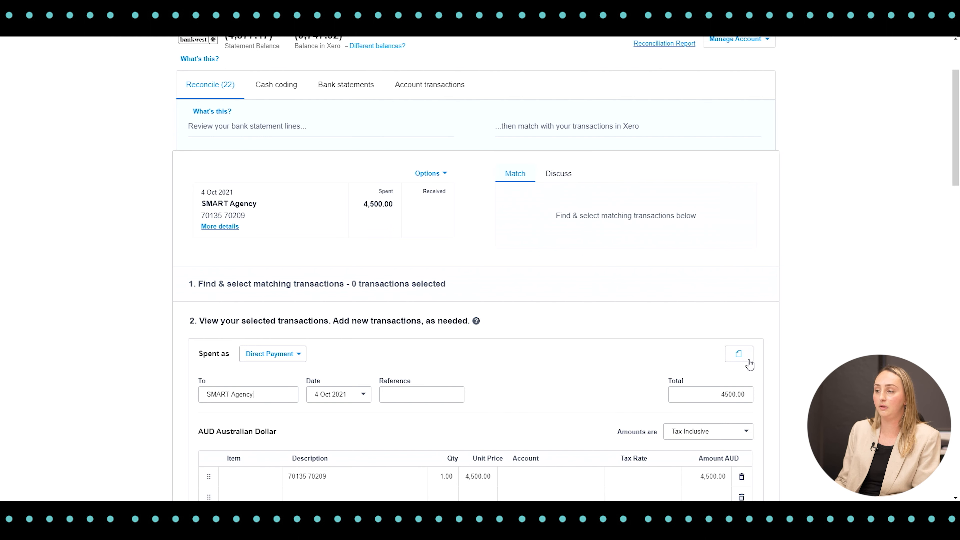
left_click(745, 359)
scroll(744, 351, "down", 3)
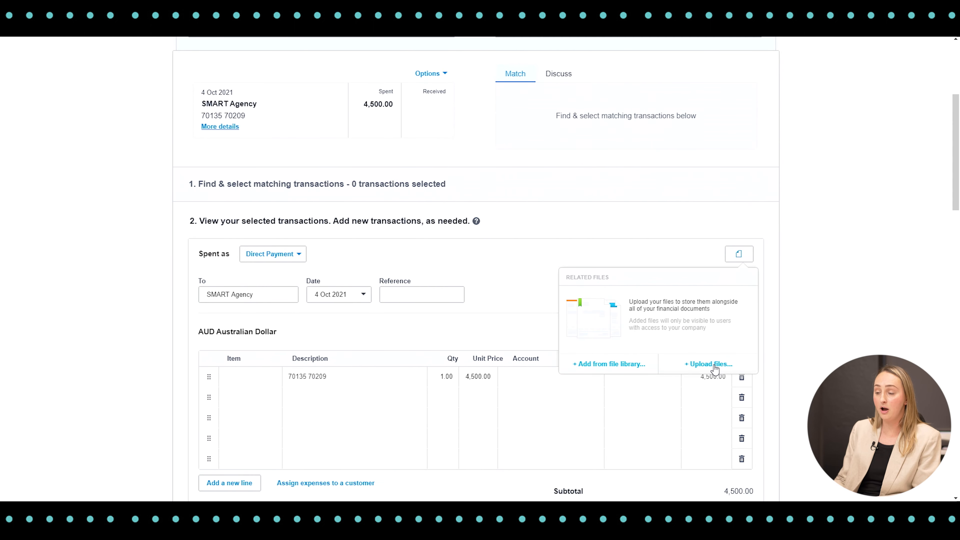
left_click(715, 365)
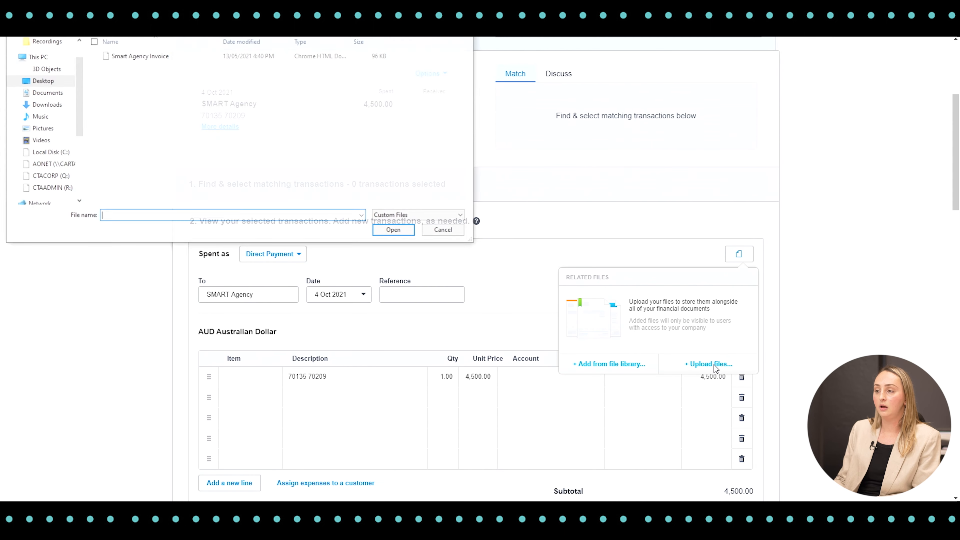
left_click(121, 57)
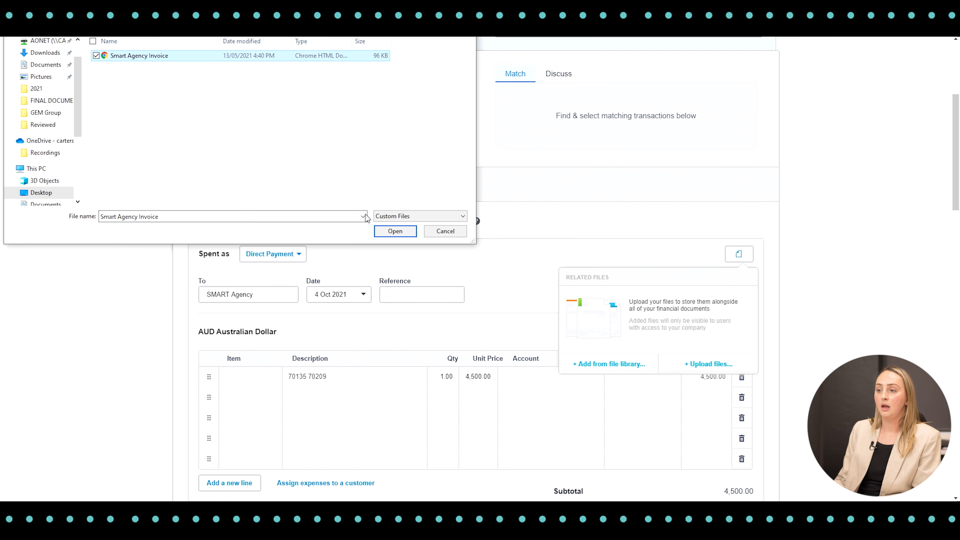
left_click(394, 231)
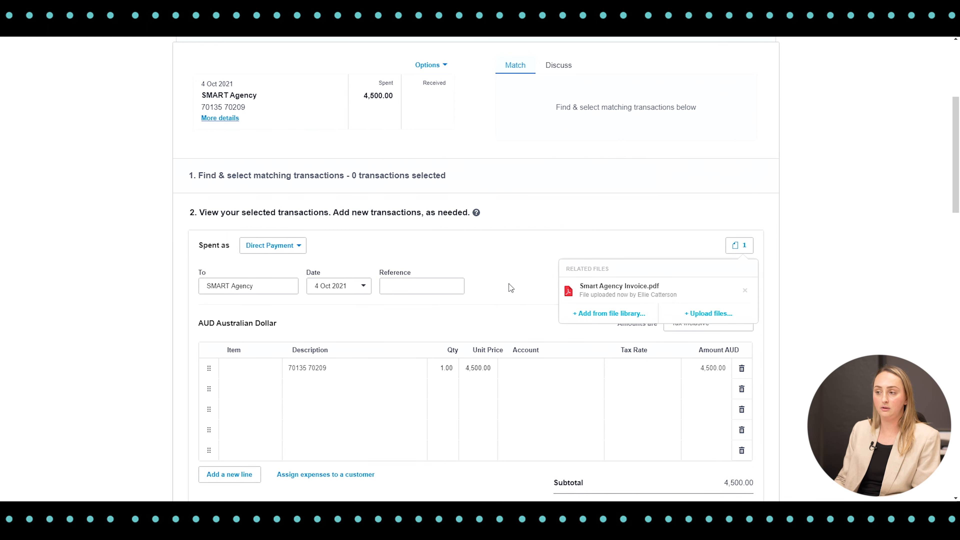
scroll(509, 287, "down", 1)
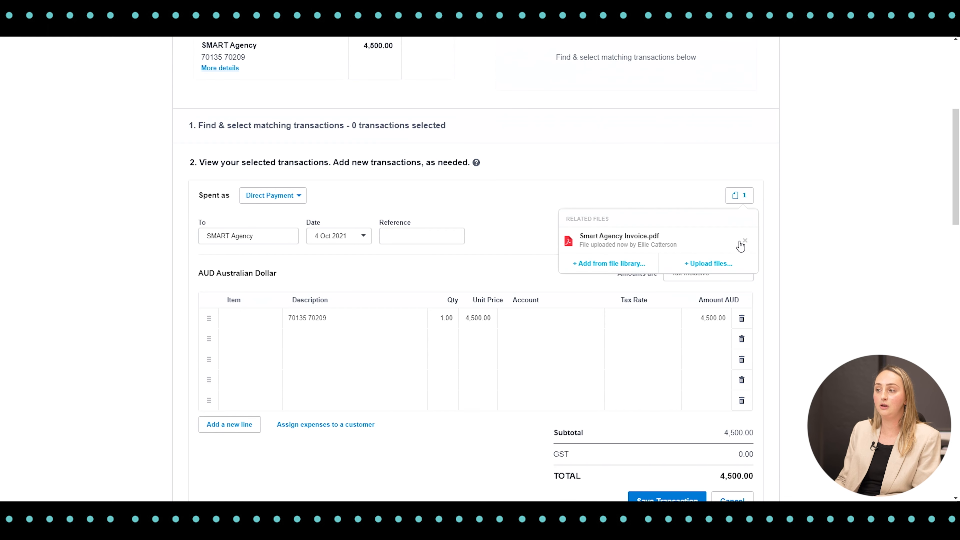
left_click(506, 236)
Code the SMART Agency payment line to 315 - Subcontractors, save the transaction and reconcile it.
left_click(574, 323)
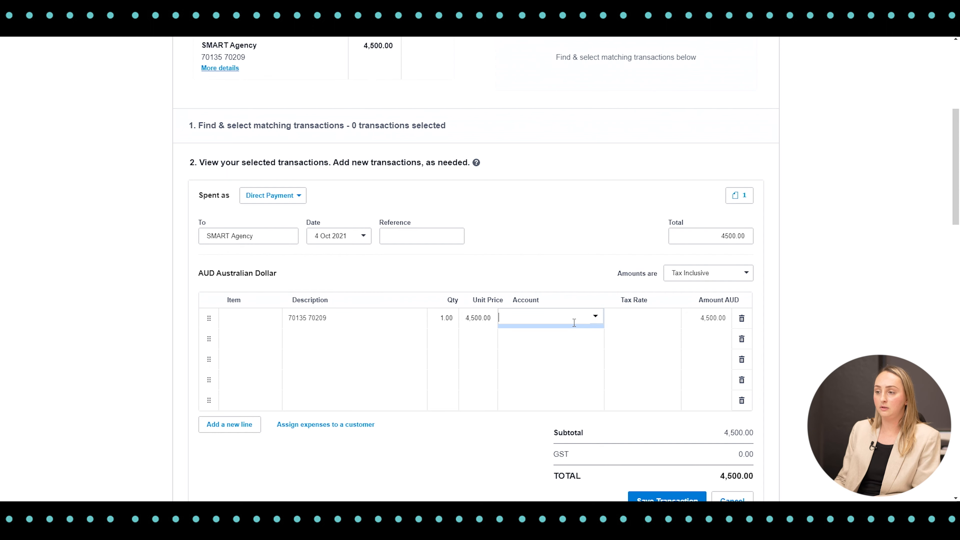
type("su")
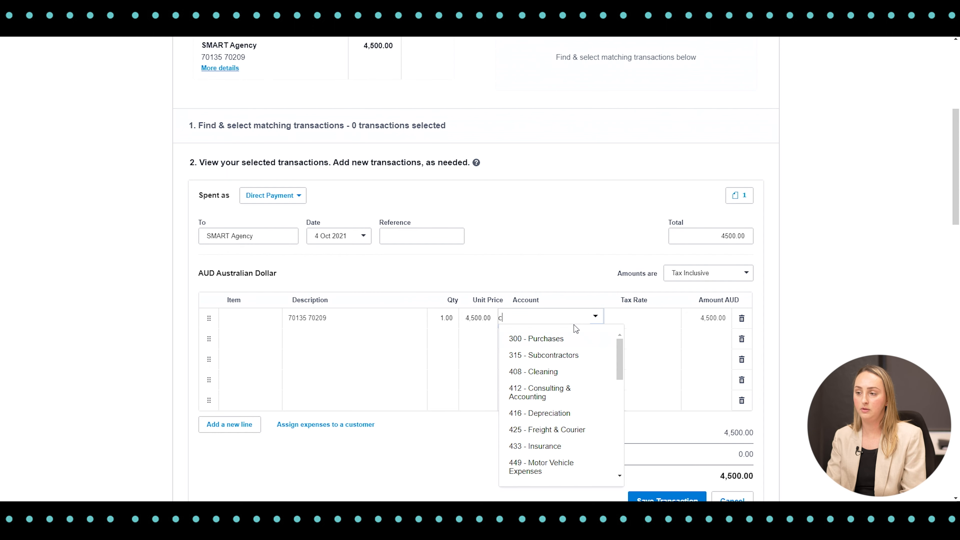
type("bc")
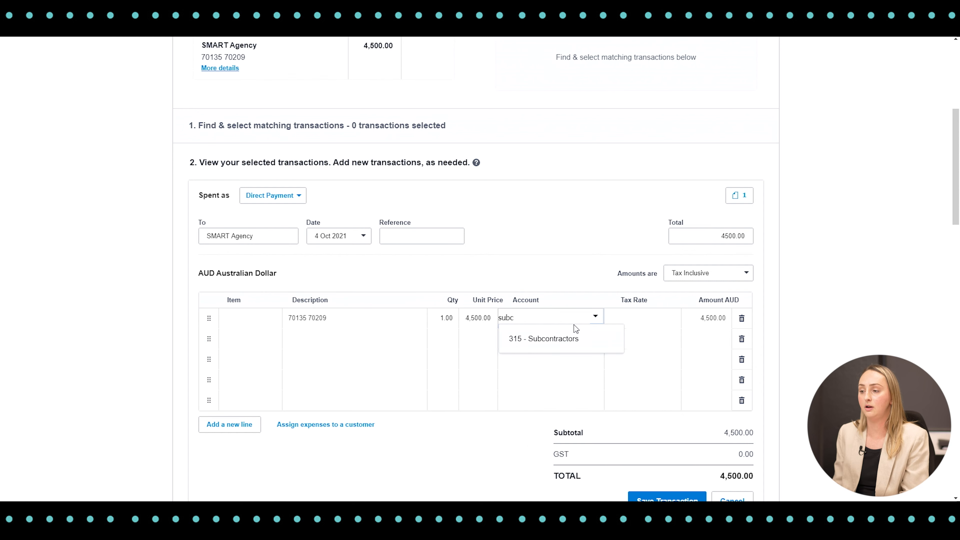
left_click(566, 341)
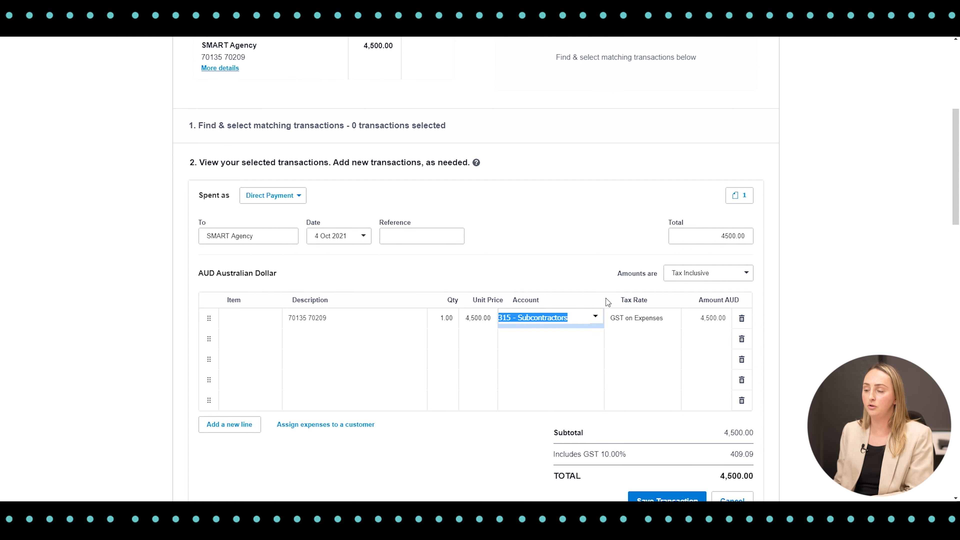
scroll(608, 301, "down", 3)
left_click(650, 405)
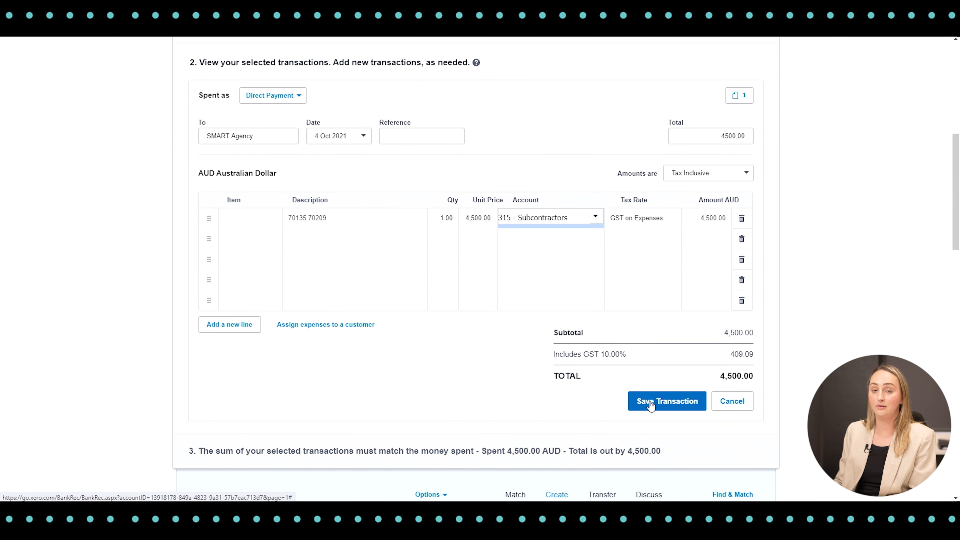
left_click(650, 403)
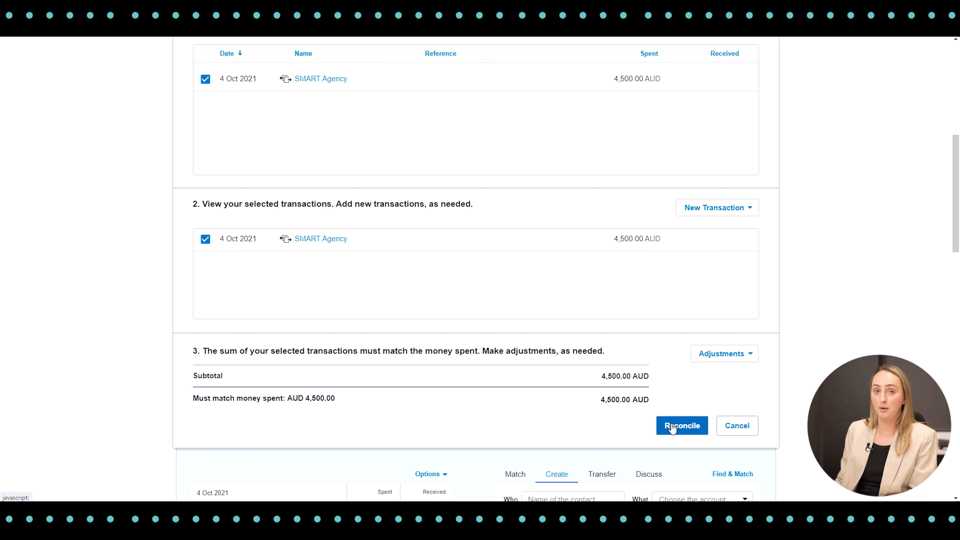
left_click(681, 427)
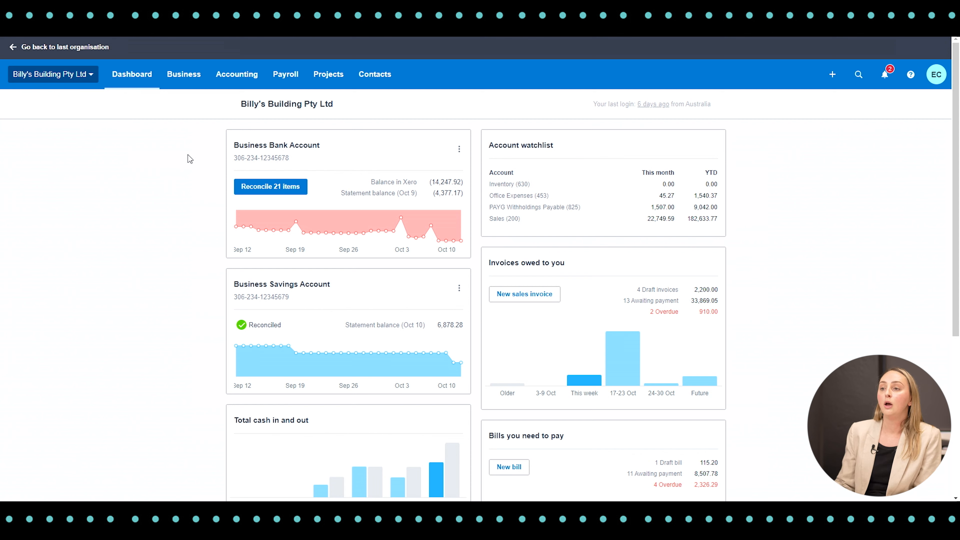
Open the Profit and Loss report and set its date range to 1 Sep 2021 through 30 Sep 2021.
left_click(237, 76)
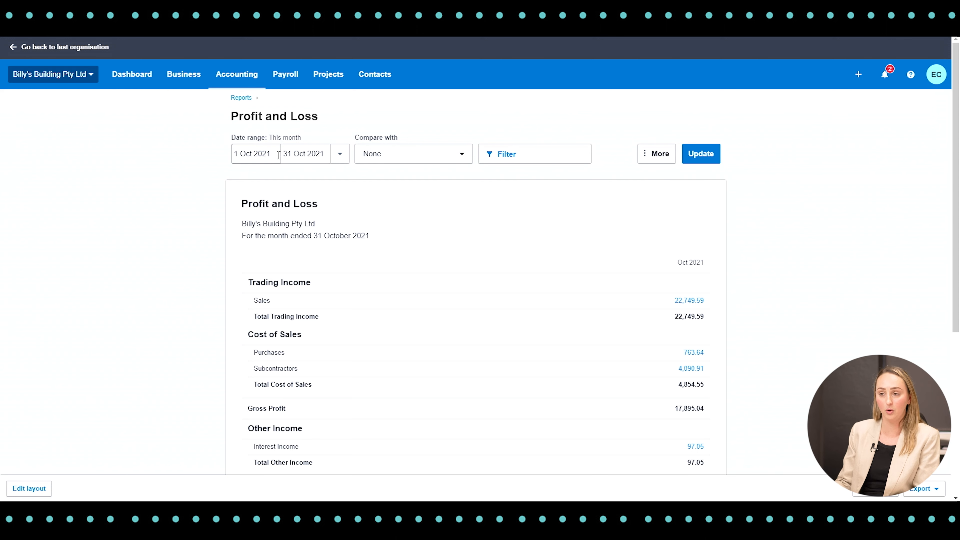
left_click(261, 151)
type("01")
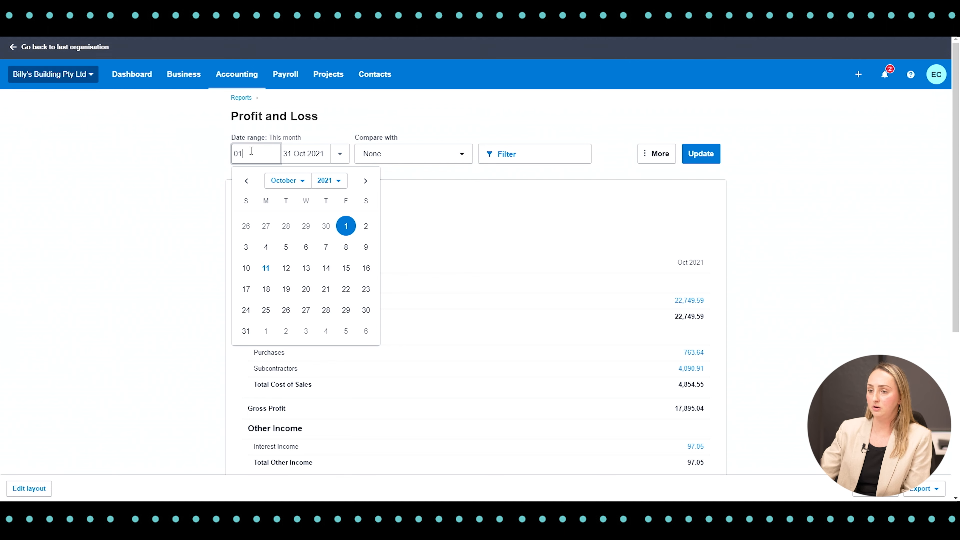
type("/09/2021")
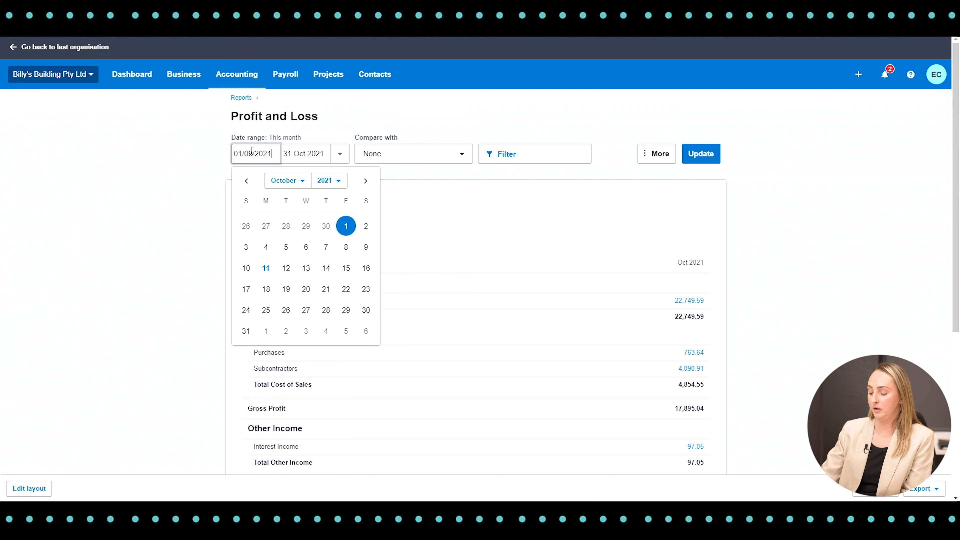
key("Tab")
type("30/09/2021")
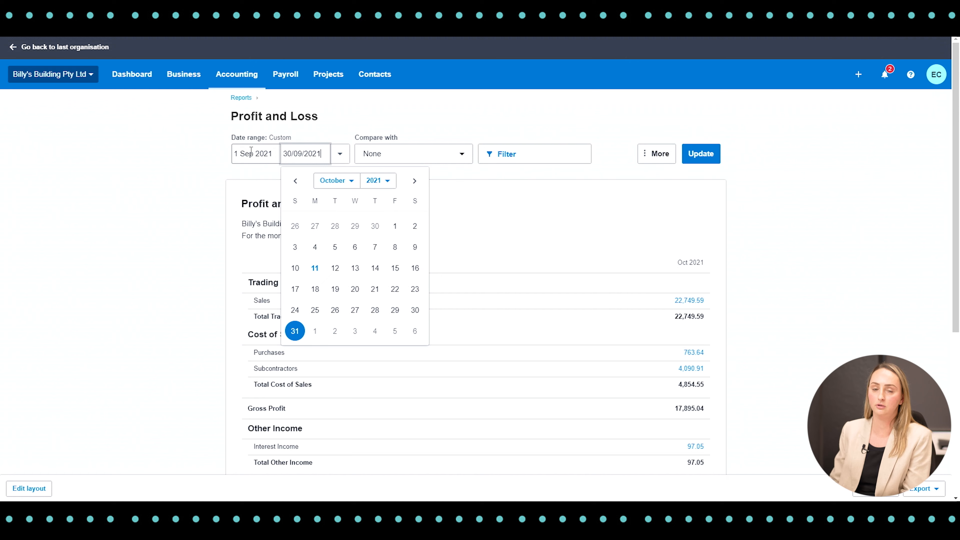
key("Tab")
Compare the Profit and Loss report with 2 periods and update it.
left_click(463, 155)
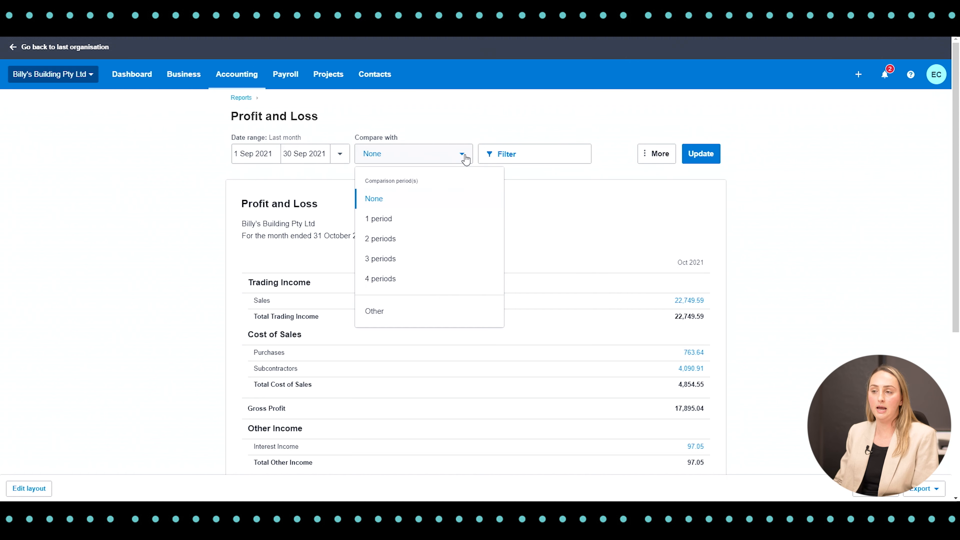
left_click(395, 240)
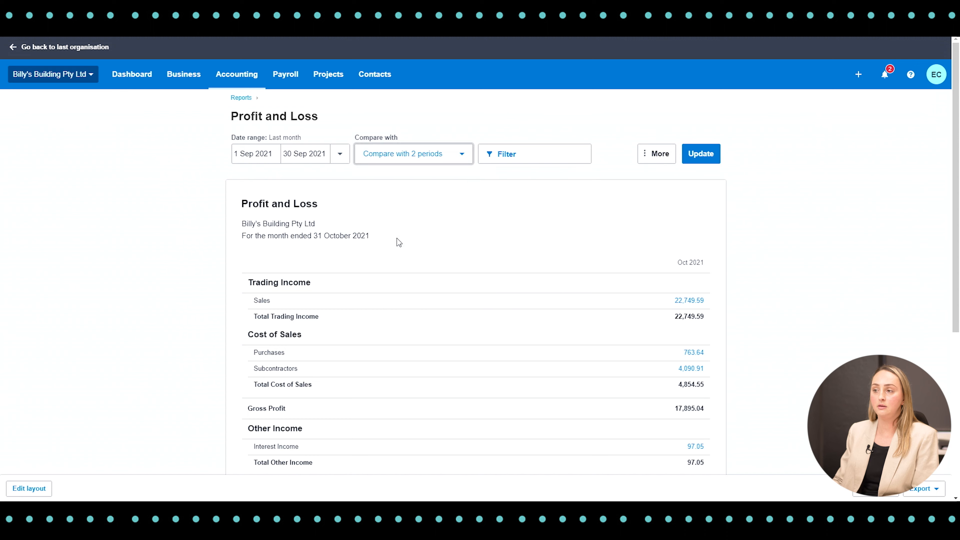
left_click(711, 155)
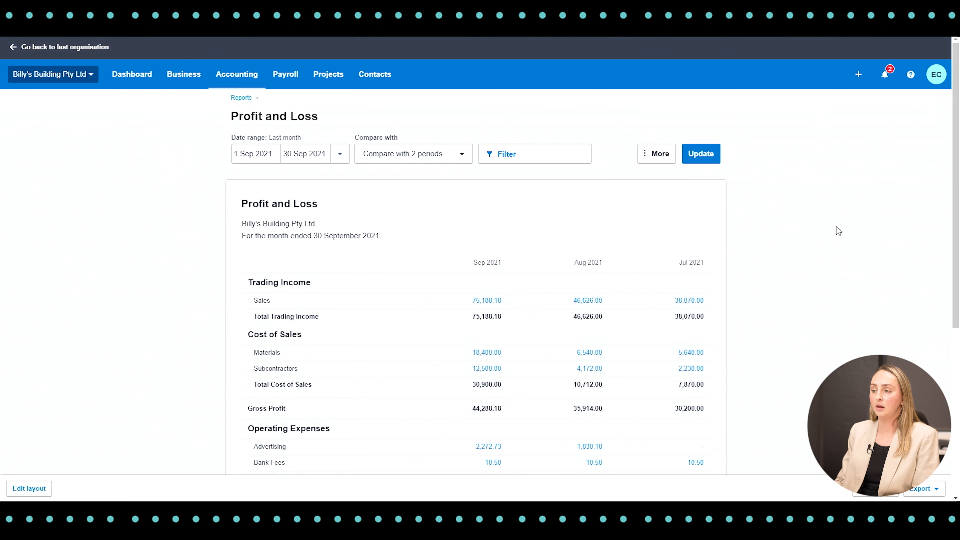
Review income, cost of sales, operating expenses and net profit across the Profit and Loss report's monthly columns.
scroll(837, 227, "down", 3)
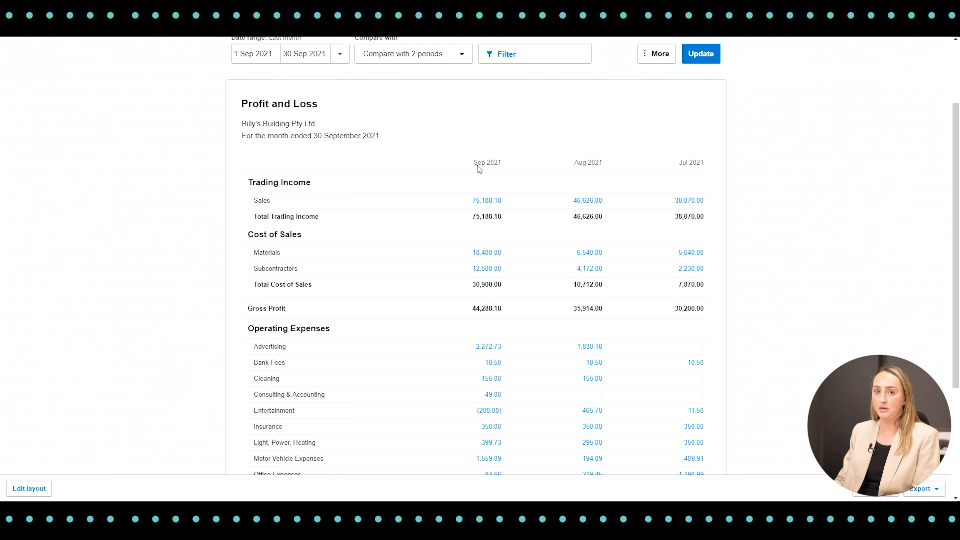
scroll(477, 166, "down", 3)
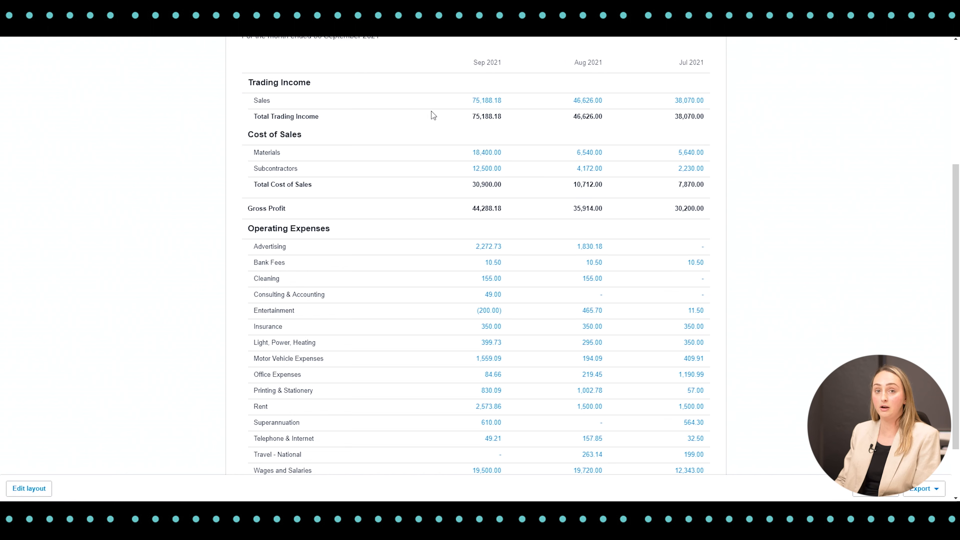
scroll(435, 122, "down", 2)
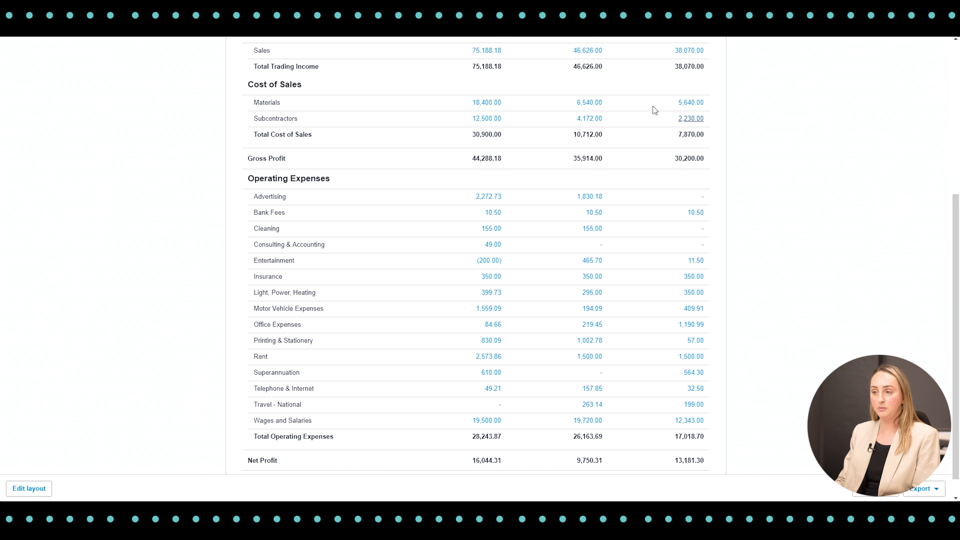
scroll(705, 186, "down", 1)
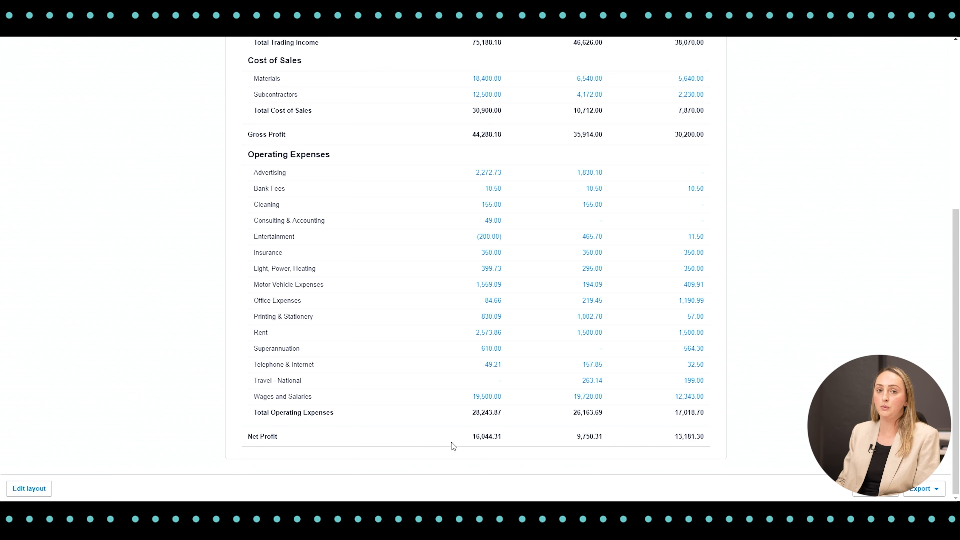
scroll(451, 437, "up", 6)
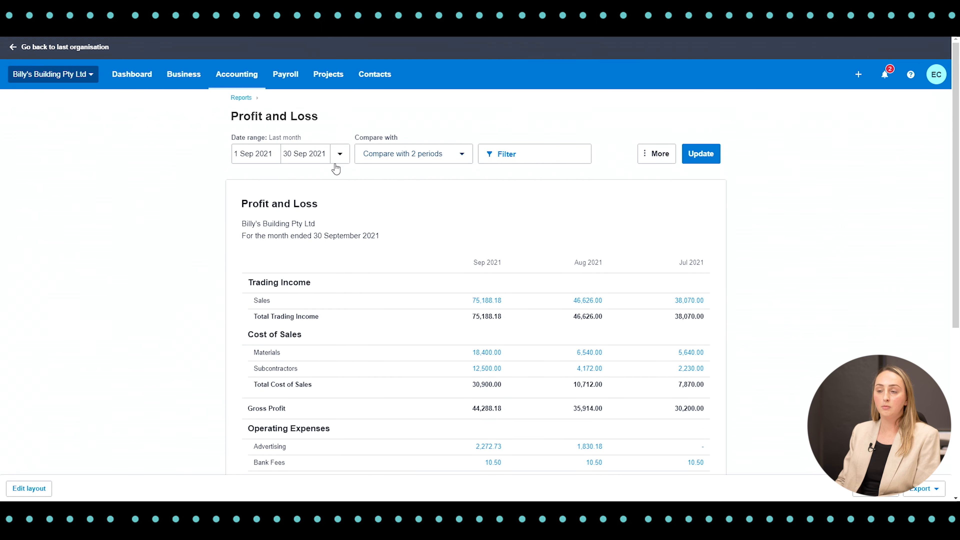
Change the Profit and Loss report's start date to 1 Jul 2021, set the comparison to None, and update the report.
left_click(276, 154)
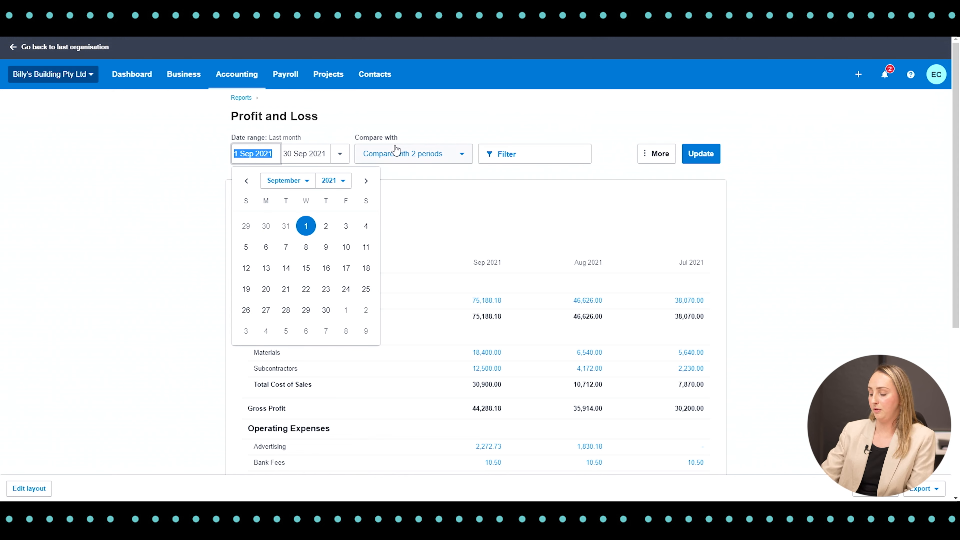
type("01/07/202")
type("1")
key("Tab")
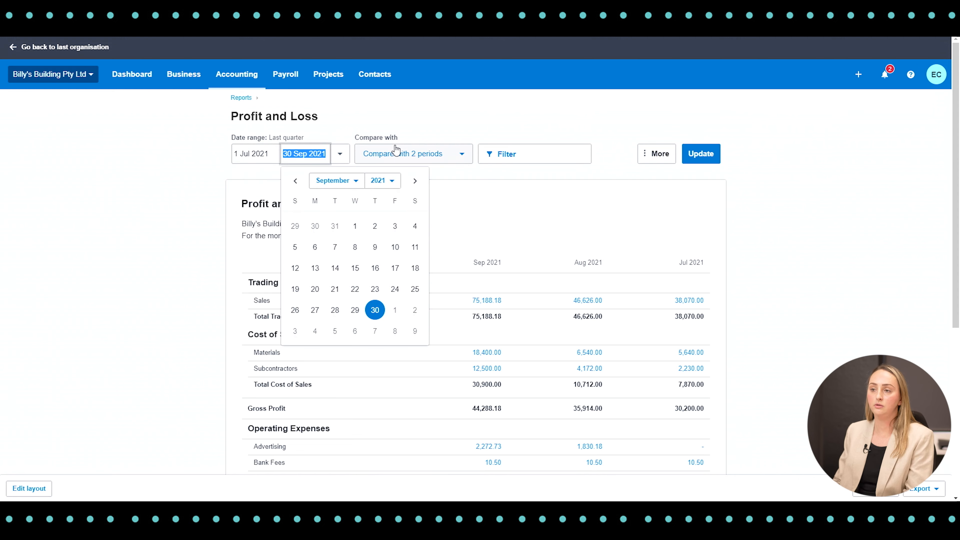
left_click(462, 156)
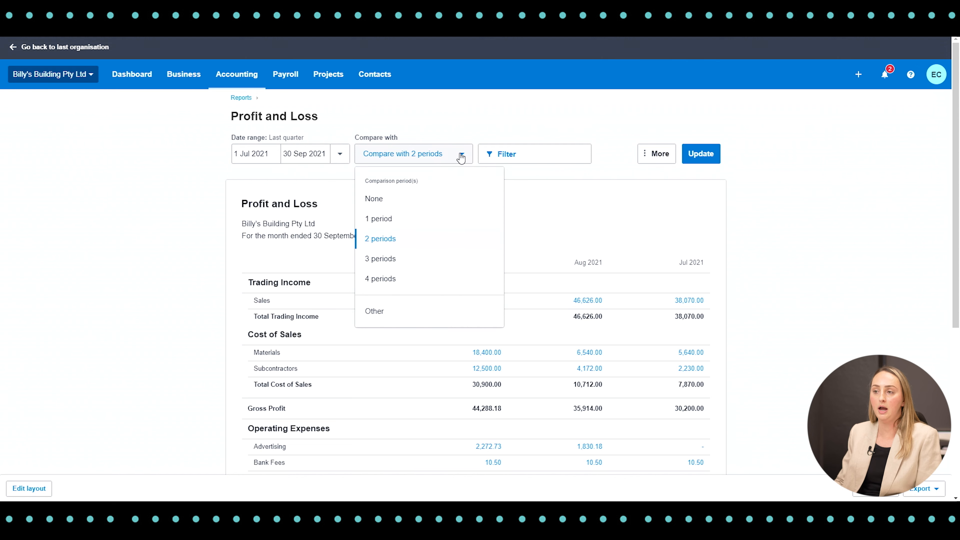
left_click(410, 203)
left_click(701, 153)
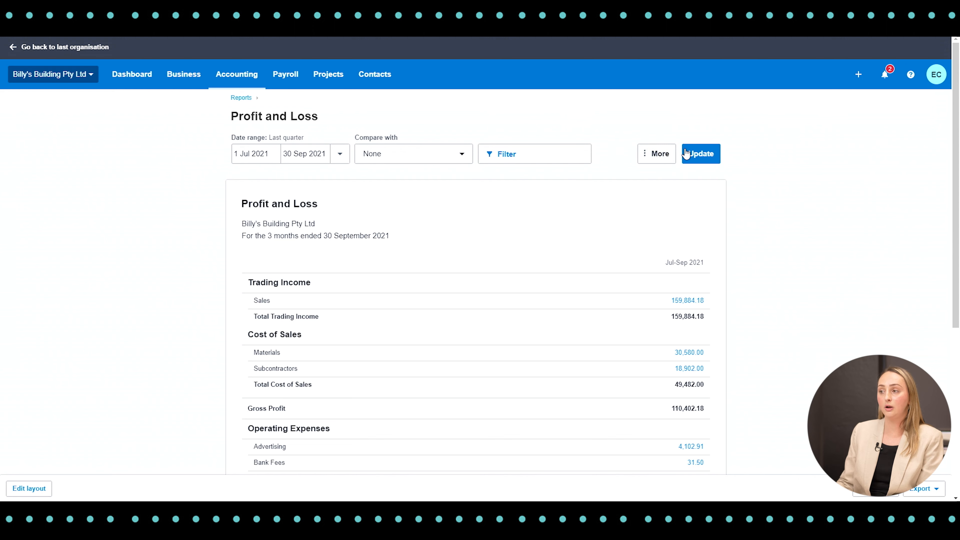
Update the Profit and Loss report on the Cash accounting basis and review its figures from trading income down to net profit.
left_click(666, 162)
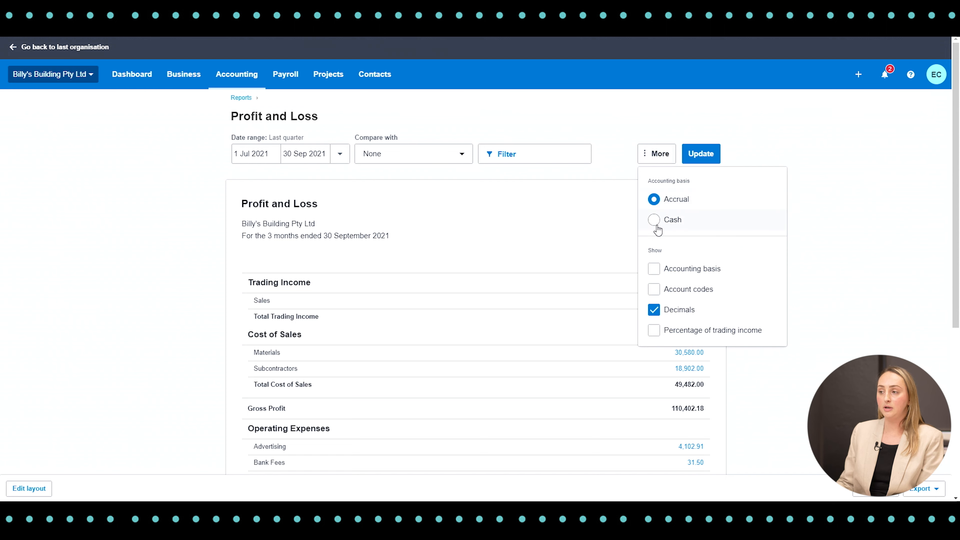
left_click(655, 223)
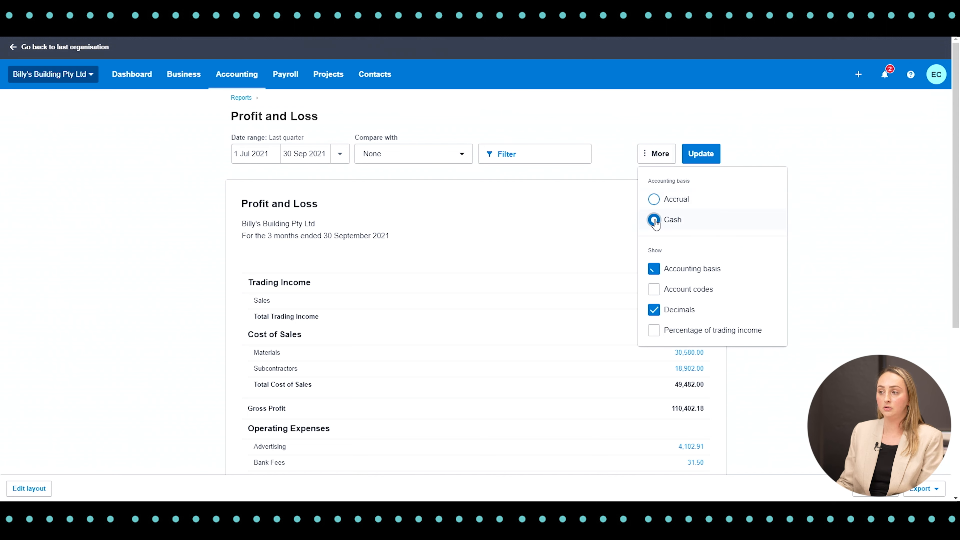
left_click(701, 155)
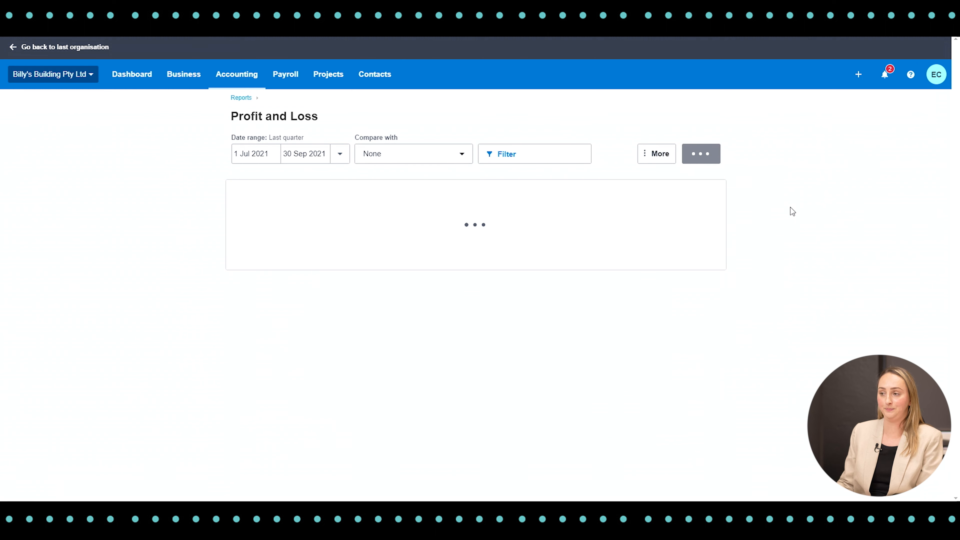
scroll(791, 206, "down", 4)
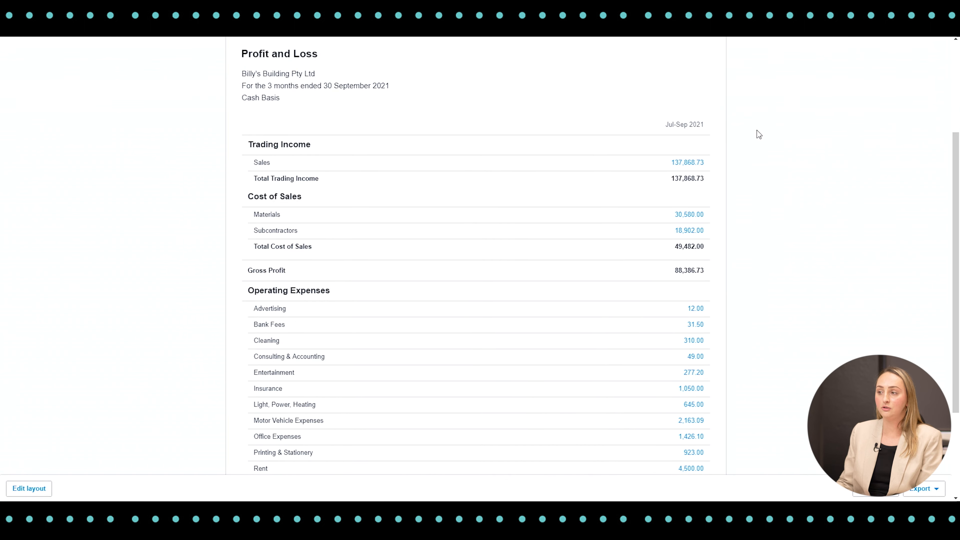
scroll(639, 155, "down", 3)
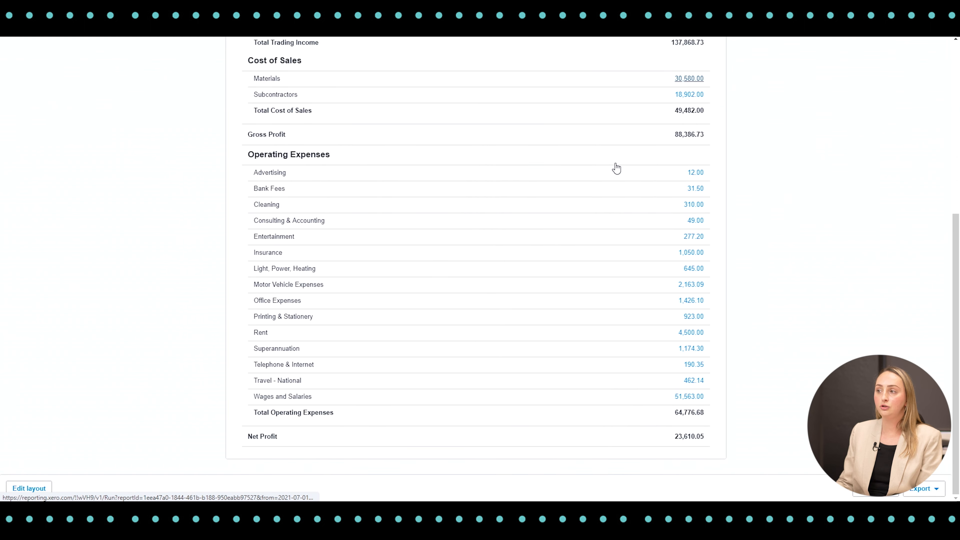
scroll(610, 155, "up", 2)
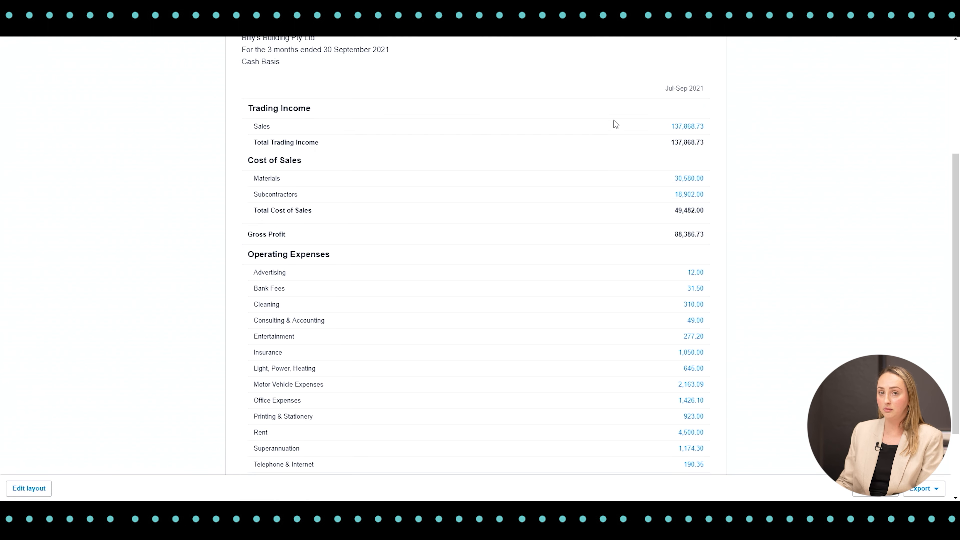
scroll(741, 189, "down", 2)
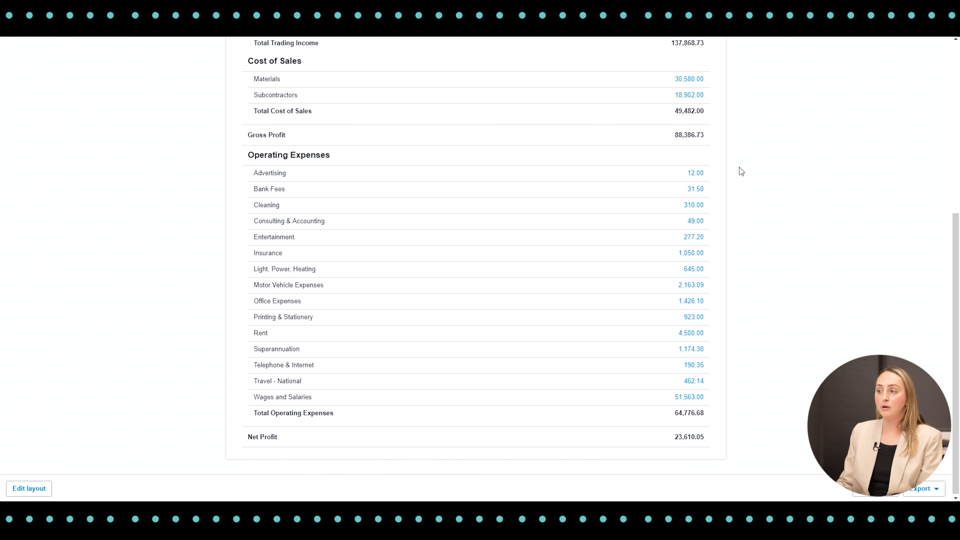